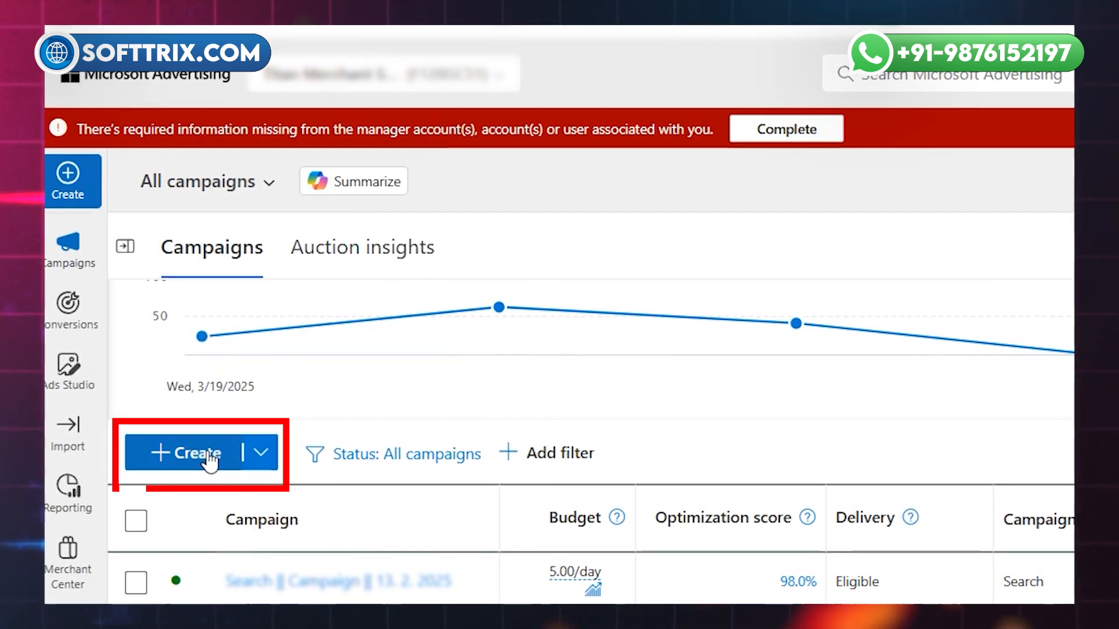
Create a new campaign with the Promote apps goal and the App Installs ads campaign type.
{"action": "left_click", "coordinate": [69, 192]}
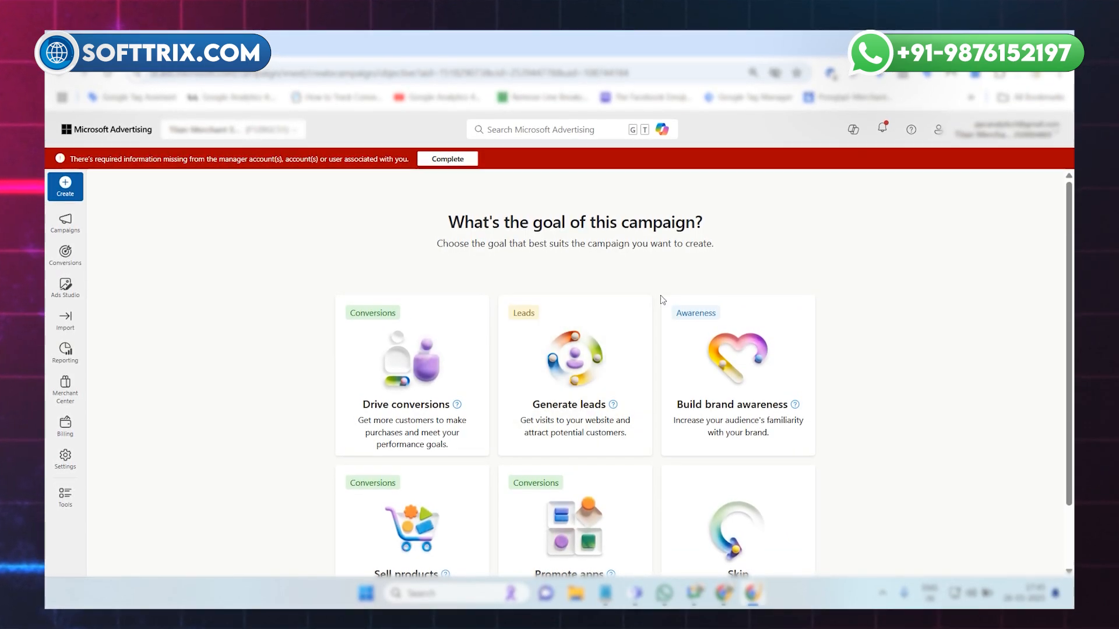
{"action": "scroll", "coordinate": [652, 320], "scroll_direction": "down", "scroll_amount": 2}
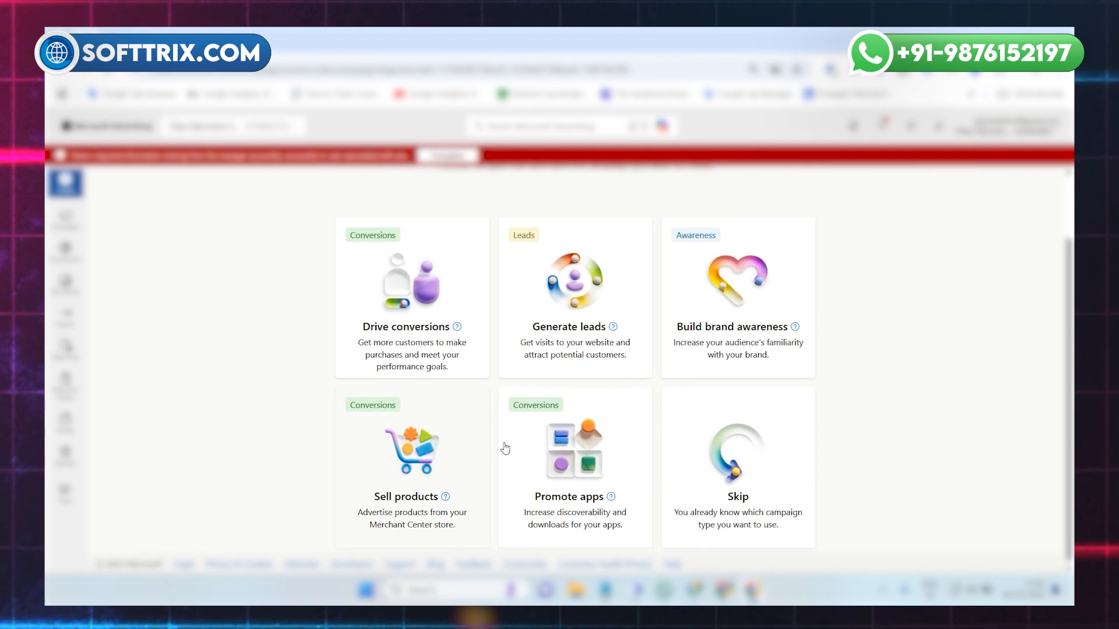
{"action": "left_click", "coordinate": [538, 495]}
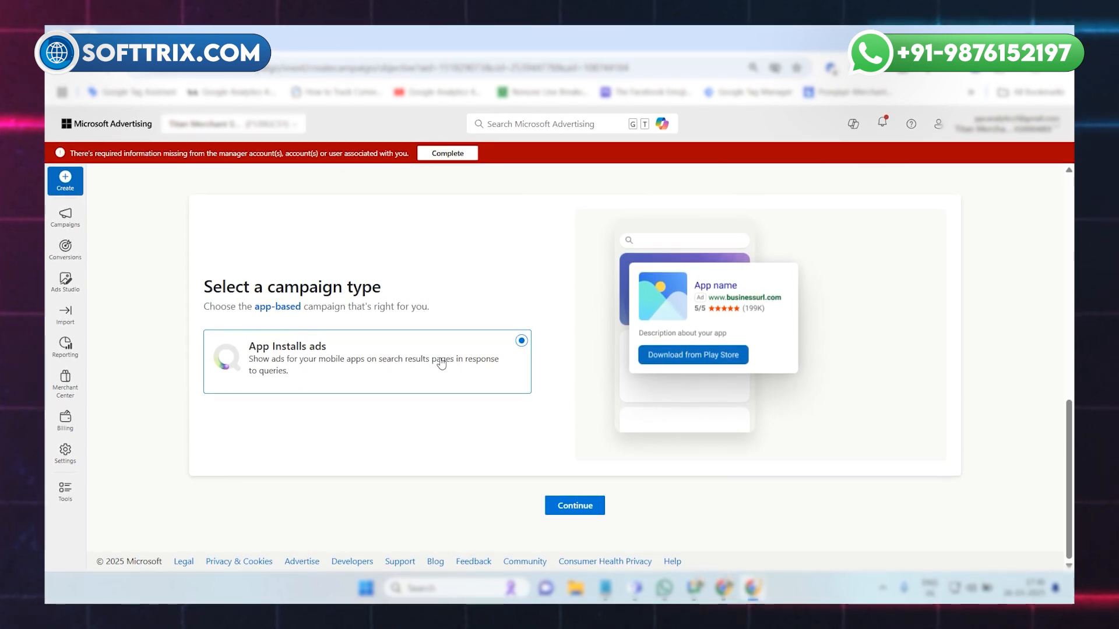
{"action": "left_click", "coordinate": [572, 506]}
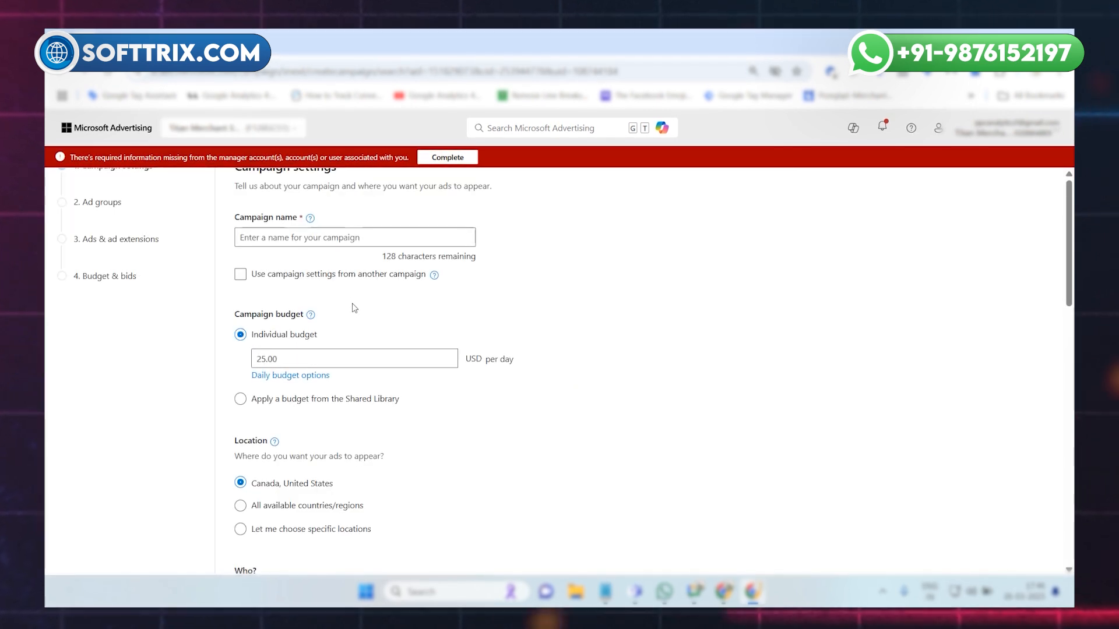
Name the campaign "Test || Instagram || 26.03.2025".
{"action": "scroll", "coordinate": [113, 226], "scroll_direction": "up", "scroll_amount": 1}
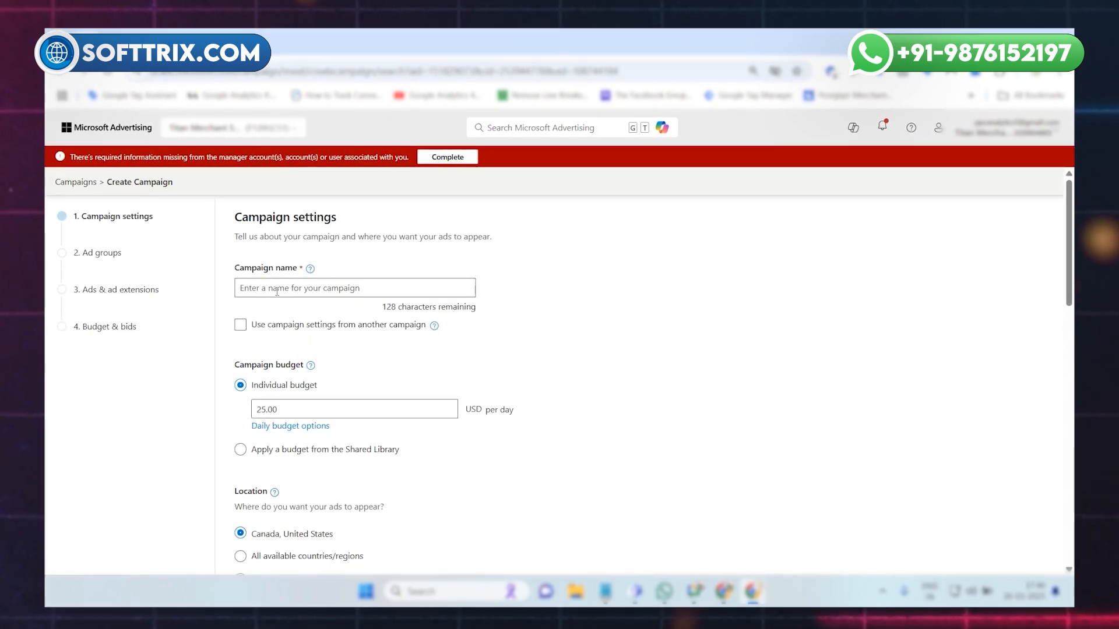
{"action": "left_click", "coordinate": [278, 291]}
{"action": "type", "text": "A"}
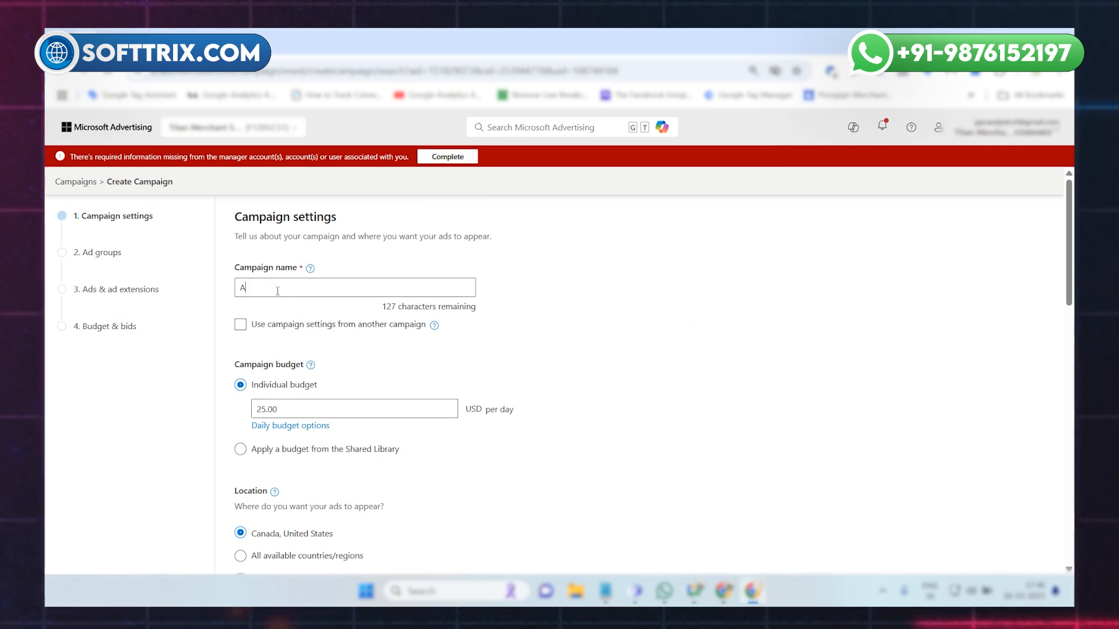
{"action": "type", "text": "pp || Instagr"}
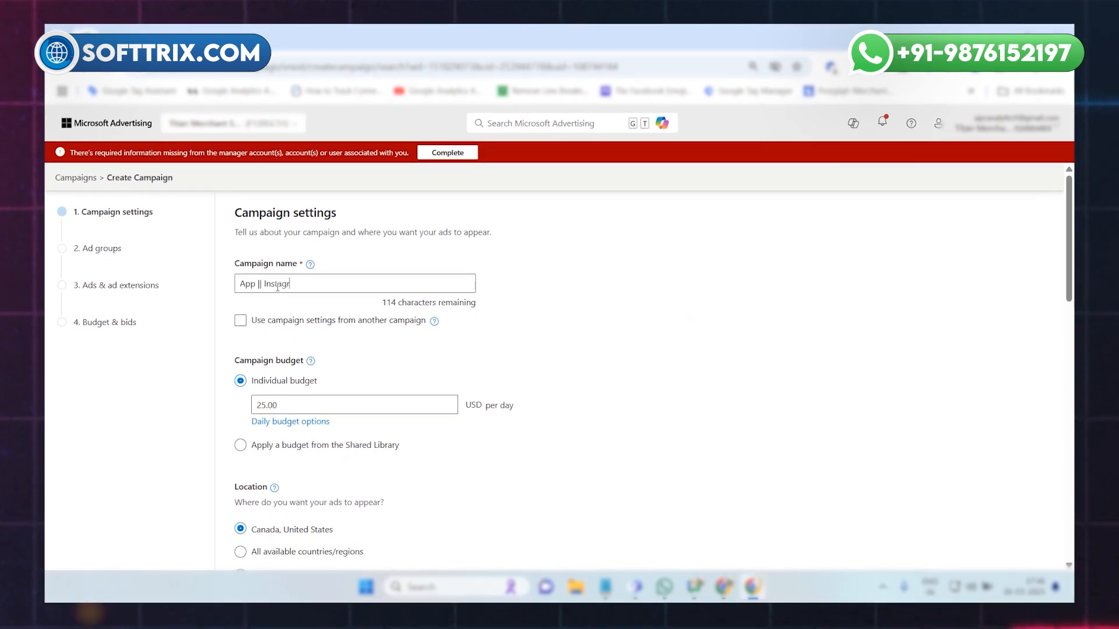
{"action": "type", "text": "am "}
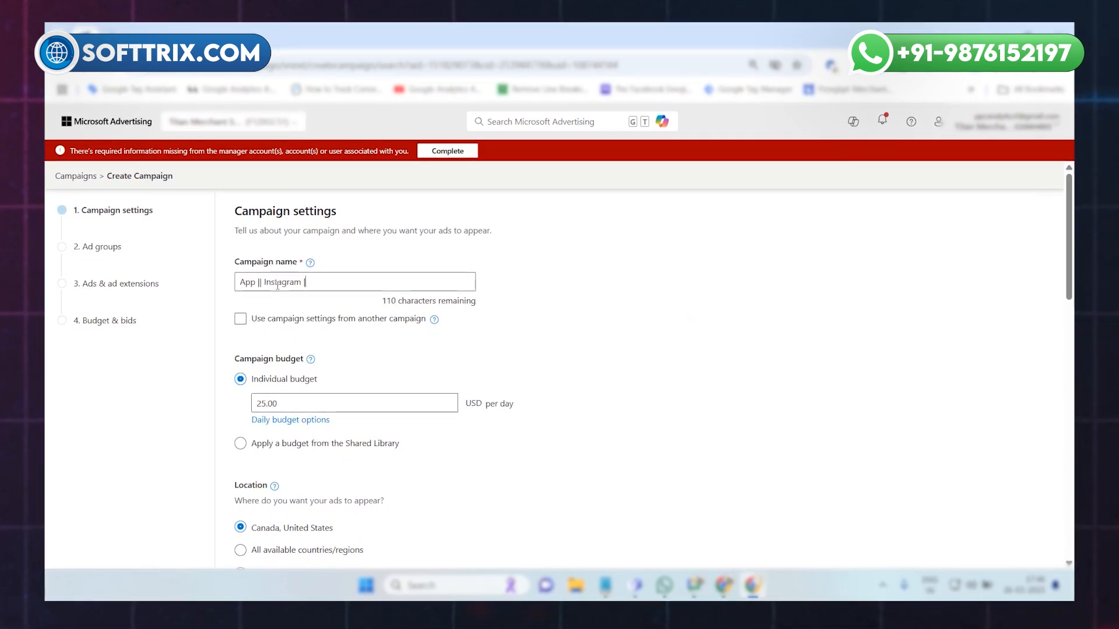
{"action": "type", "text": "|| T"}
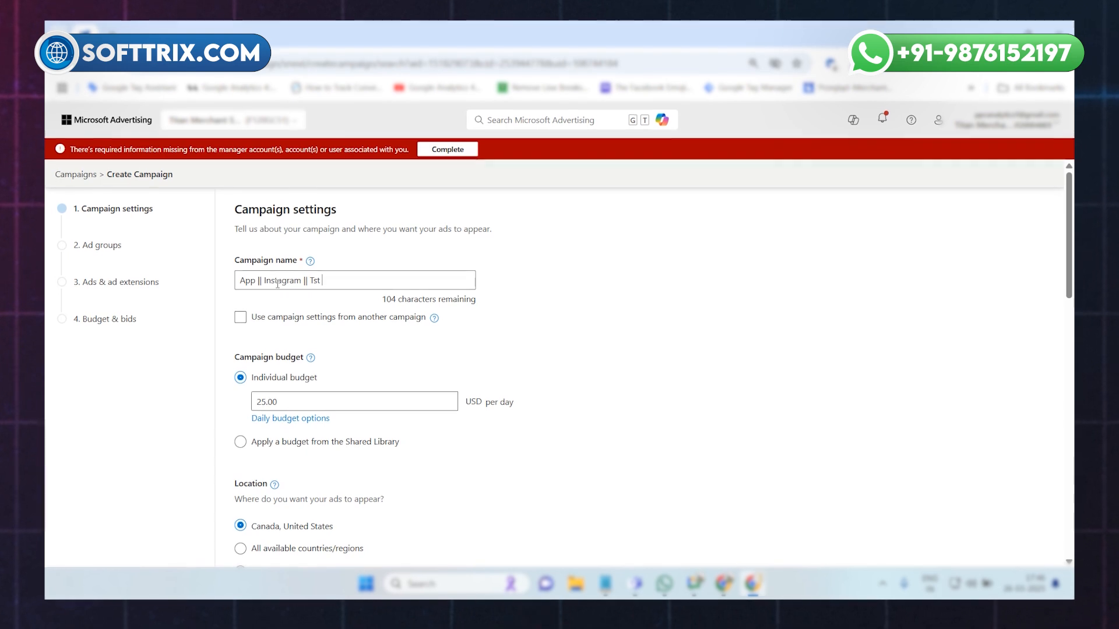
{"action": "type", "text": "est"}
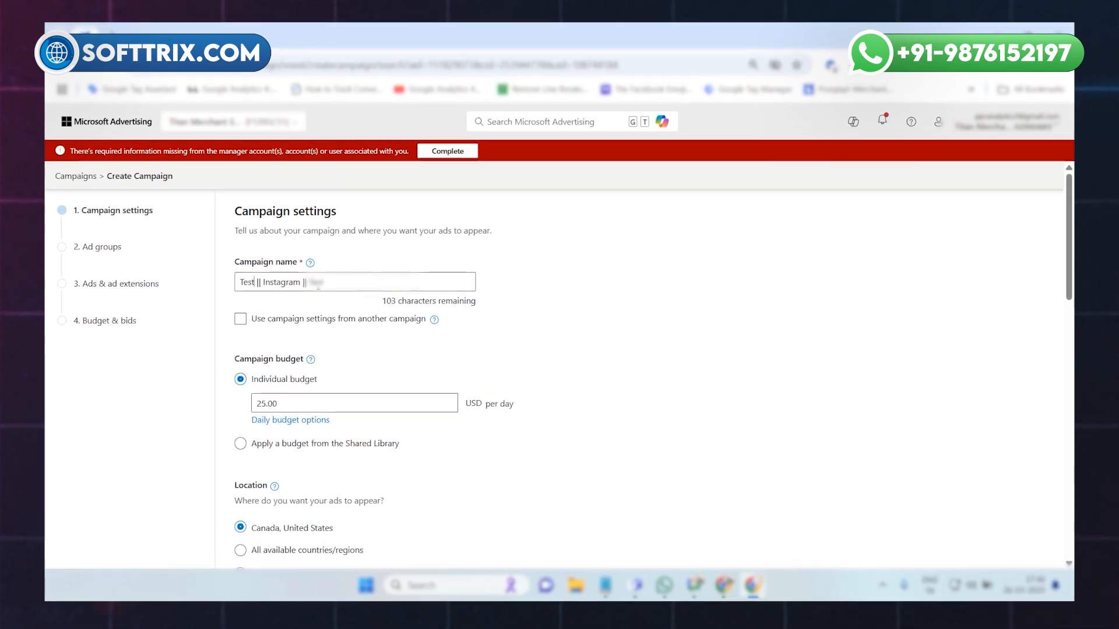
{"action": "double_click", "coordinate": [318, 286]}
{"action": "type", "text": "26"}
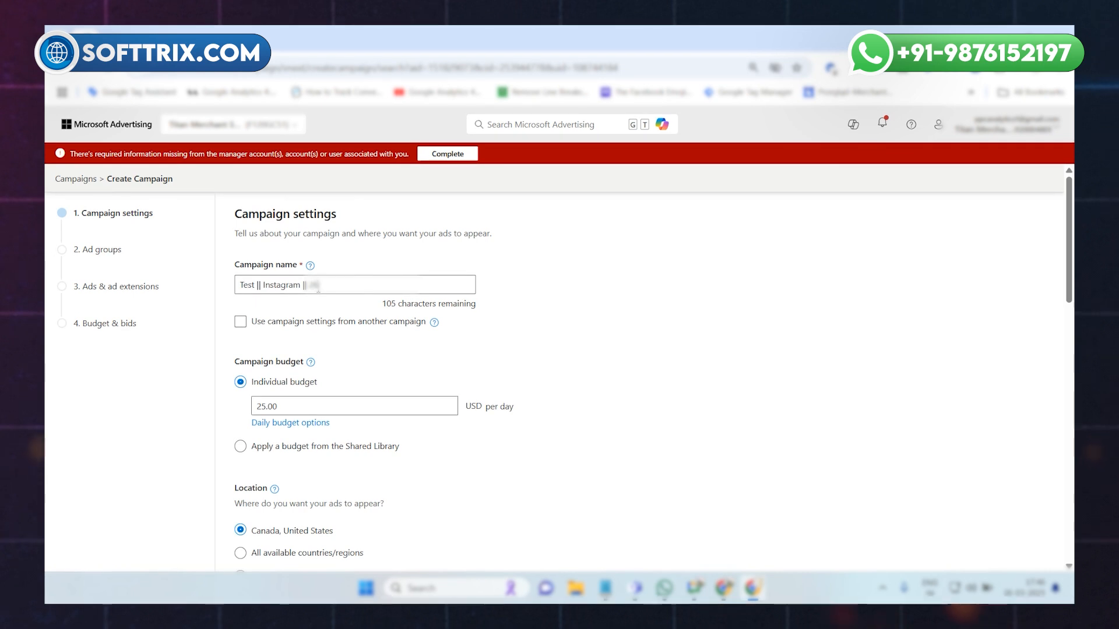
{"action": "type", "text": "/"}
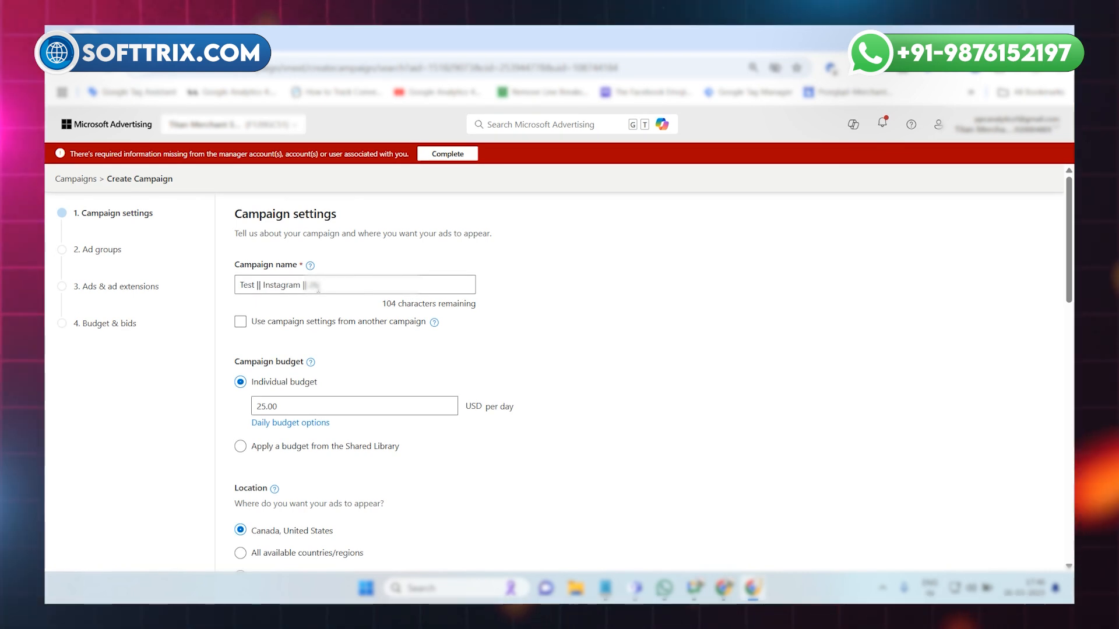
{"action": "type", "text": "03"}
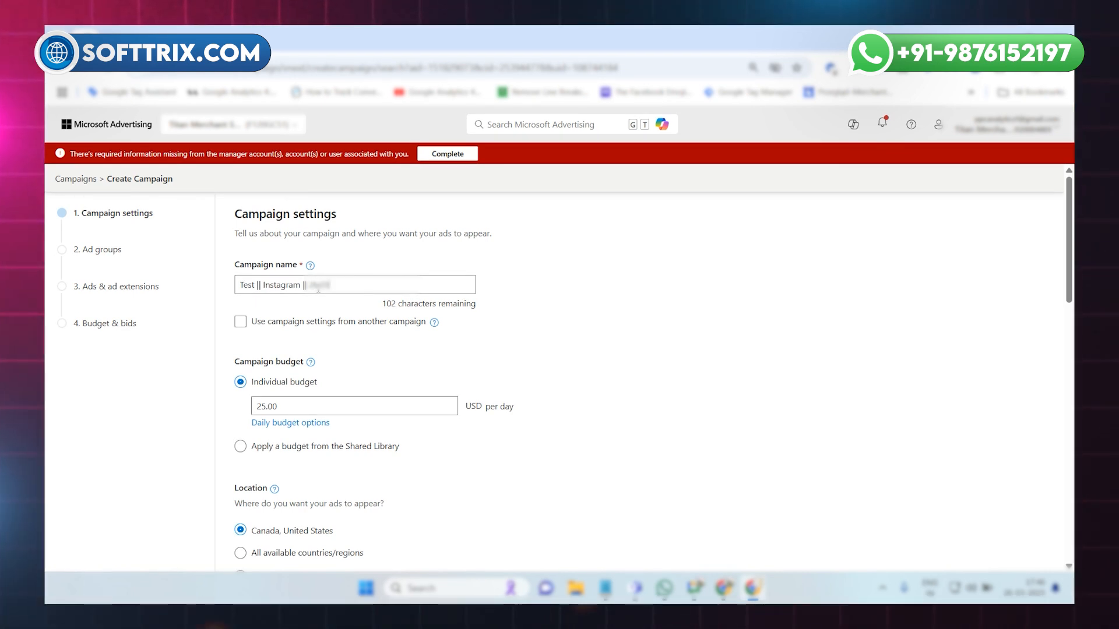
{"action": "type", "text": "/2025"}
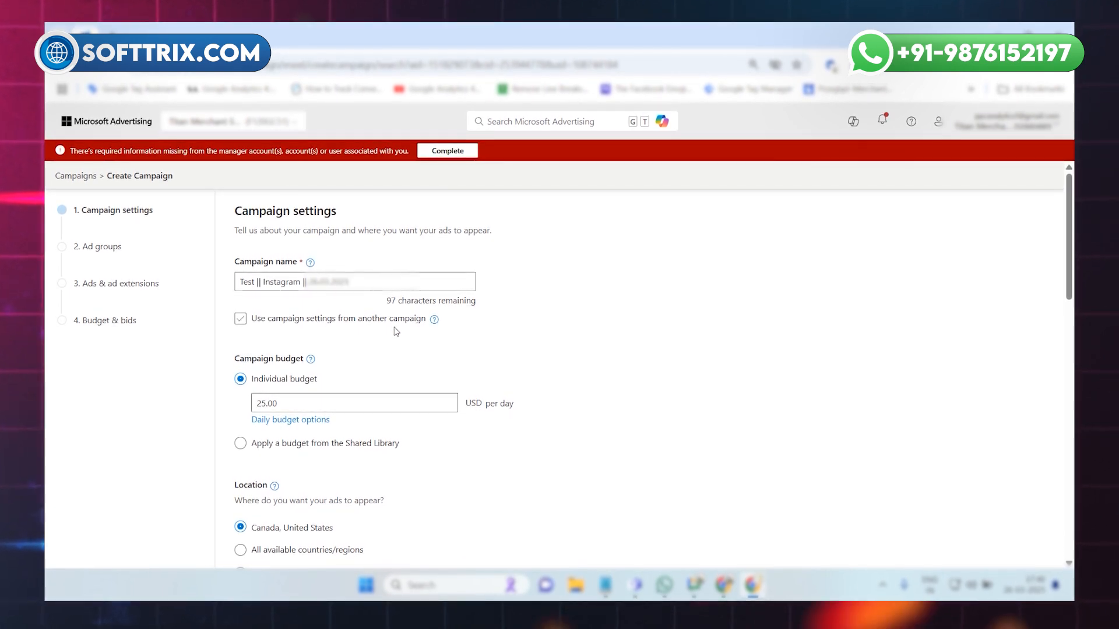
Set the individual campaign budget to 10 USD per day.
{"action": "scroll", "coordinate": [349, 315], "scroll_direction": "down", "scroll_amount": 3}
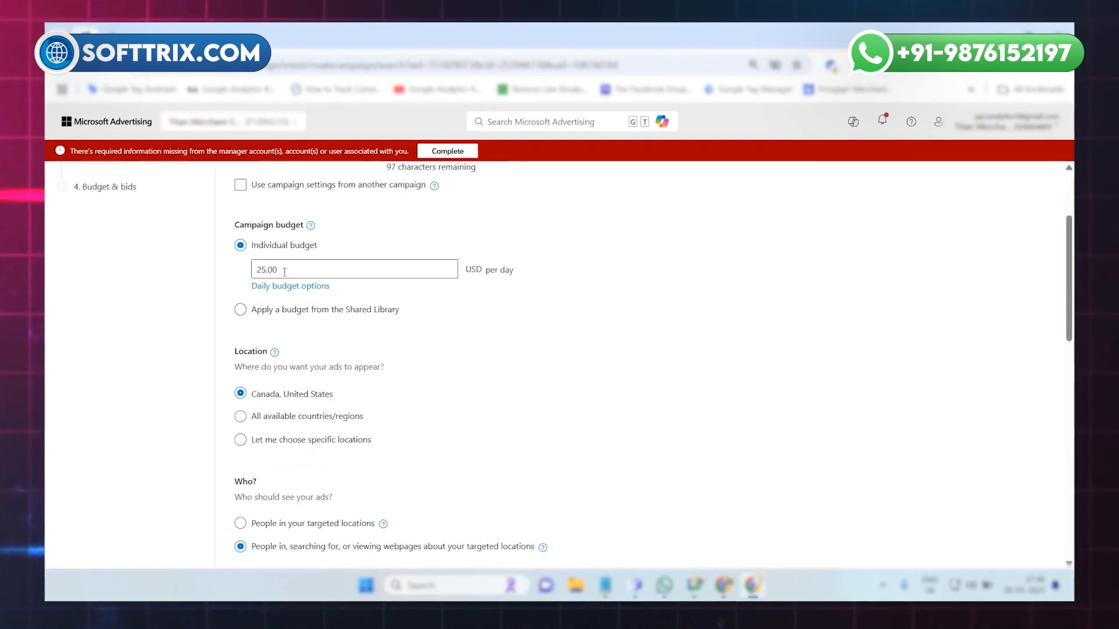
{"action": "double_click", "coordinate": [284, 270]}
{"action": "type", "text": "10"}
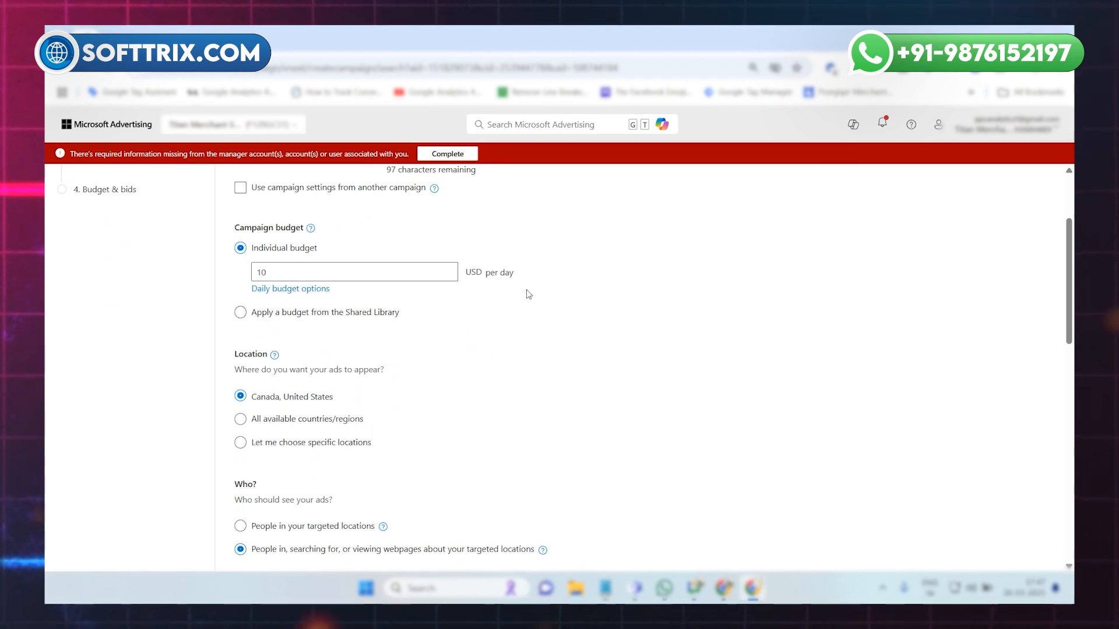
Restrict who sees the ads to people in the targeted locations.
{"action": "scroll", "coordinate": [383, 341], "scroll_direction": "down", "scroll_amount": 1}
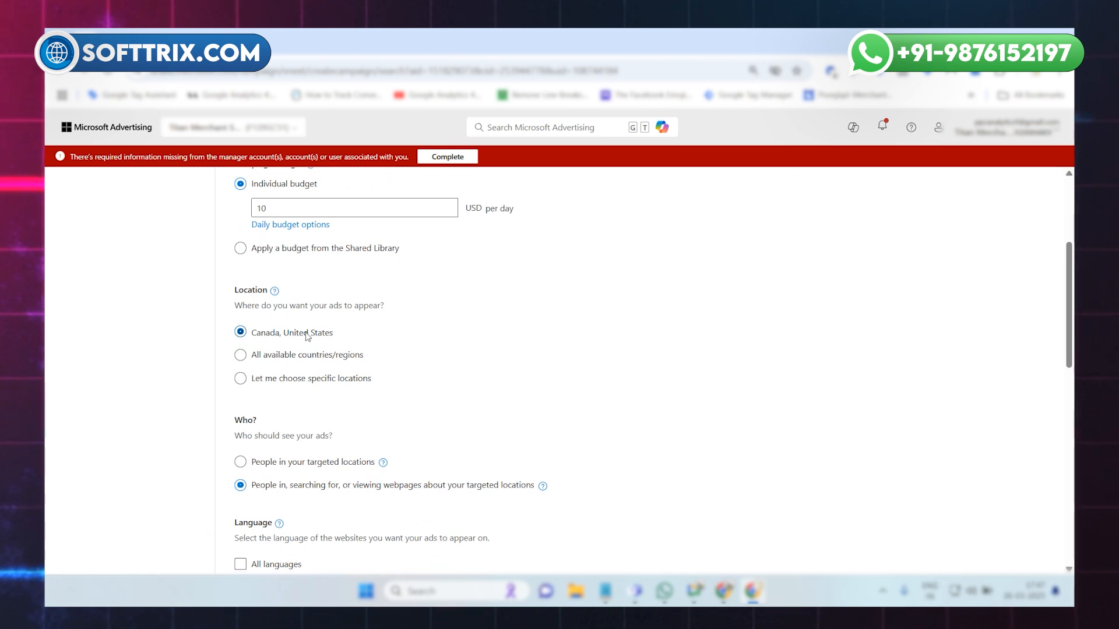
{"action": "scroll", "coordinate": [307, 337], "scroll_direction": "down", "scroll_amount": 1}
{"action": "scroll", "coordinate": [307, 337], "scroll_direction": "down", "scroll_amount": 1}
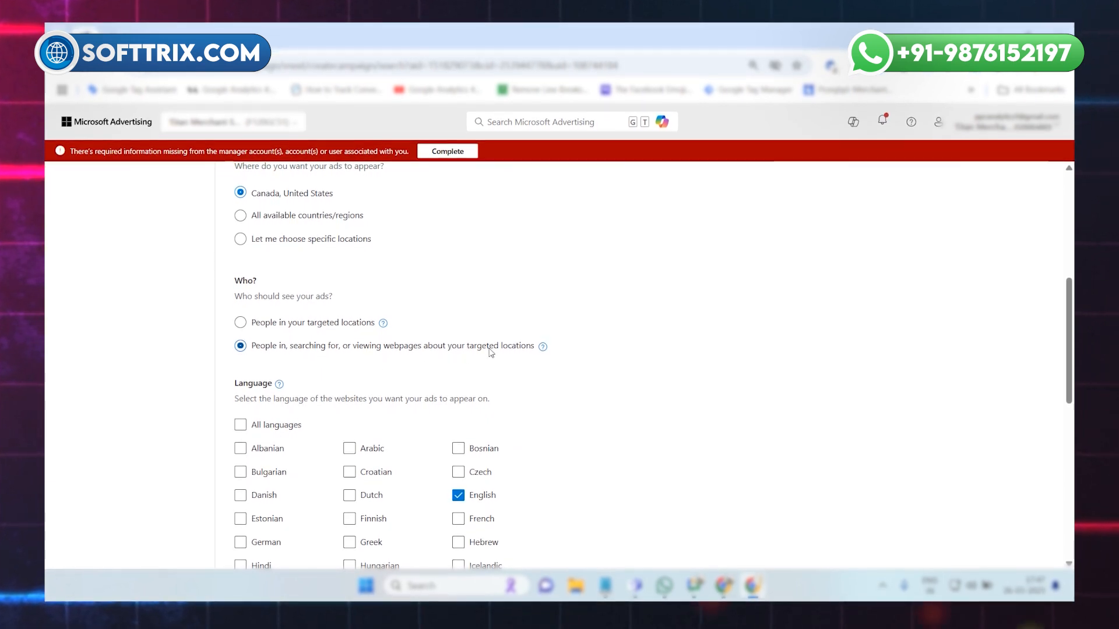
{"action": "left_click", "coordinate": [268, 326]}
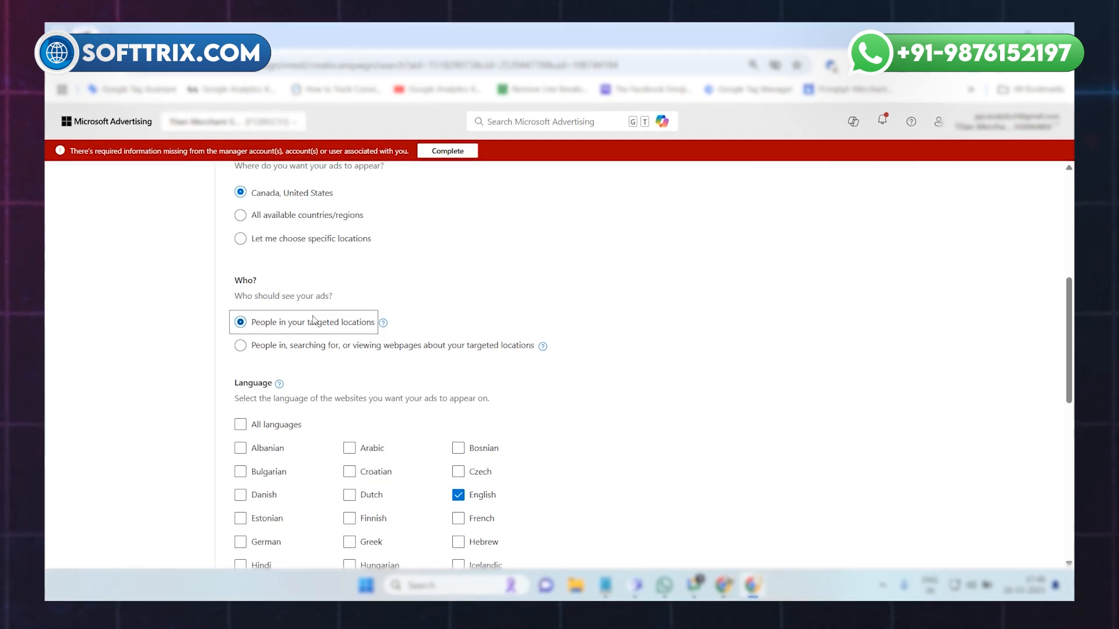
Save the campaign settings with the remaining options left as they are and continue to the ad groups.
{"action": "scroll", "coordinate": [313, 320], "scroll_direction": "down", "scroll_amount": 2}
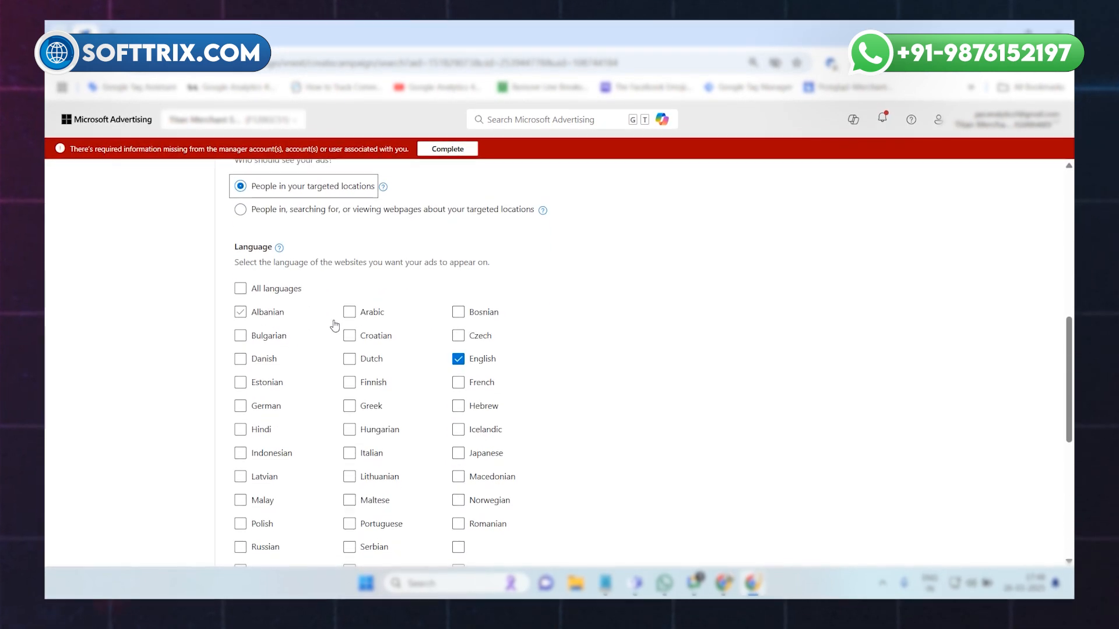
{"action": "scroll", "coordinate": [469, 364], "scroll_direction": "down", "scroll_amount": 5}
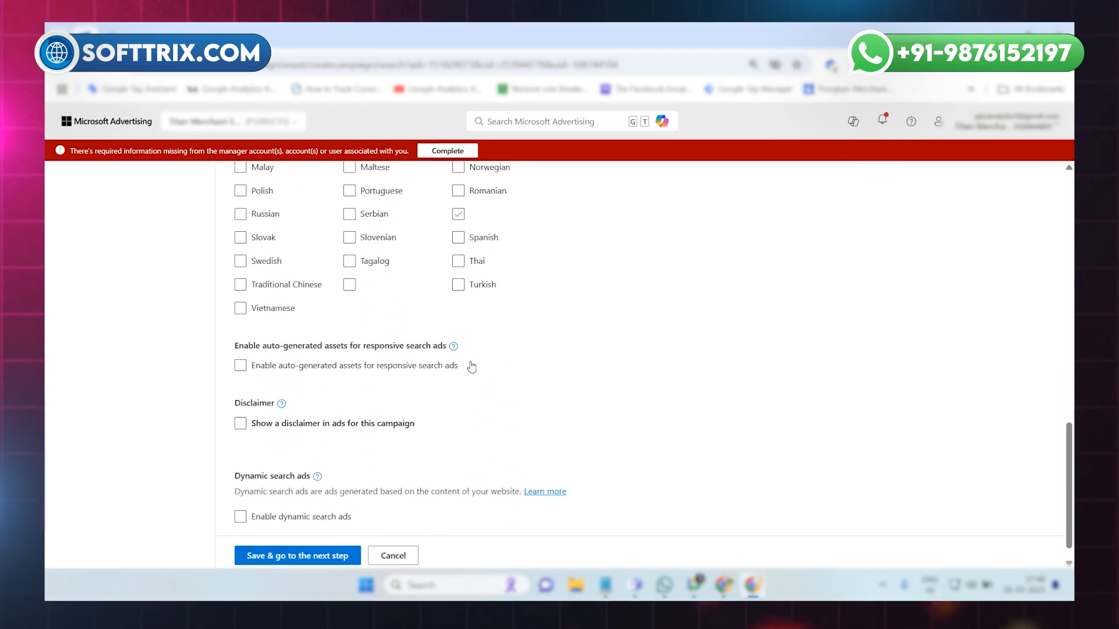
{"action": "scroll", "coordinate": [469, 366], "scroll_direction": "down", "scroll_amount": 1}
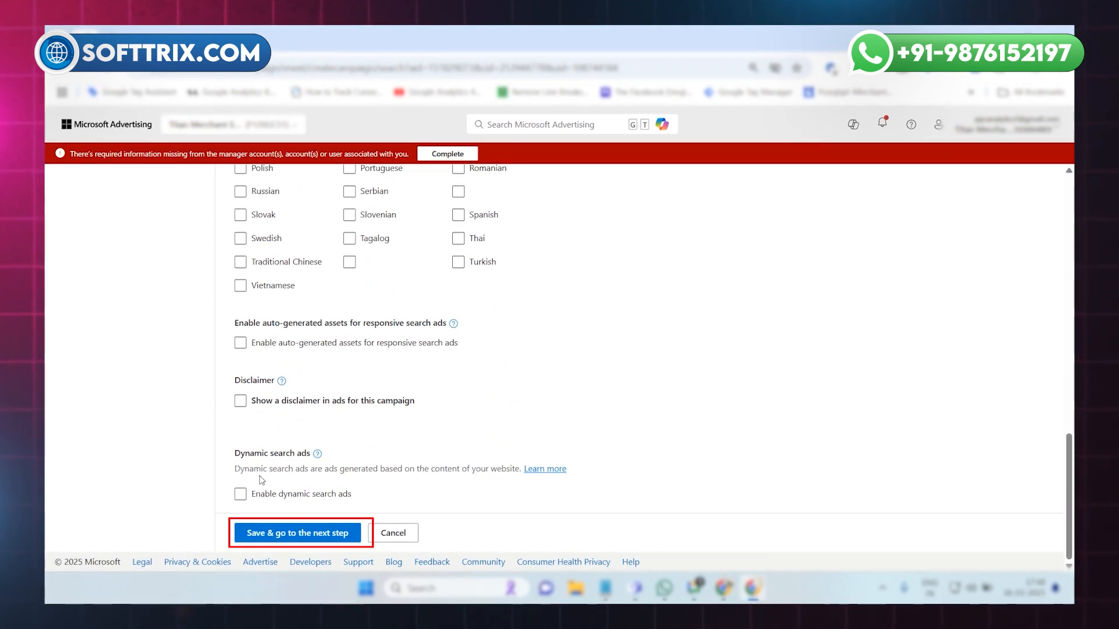
{"action": "left_click", "coordinate": [294, 534]}
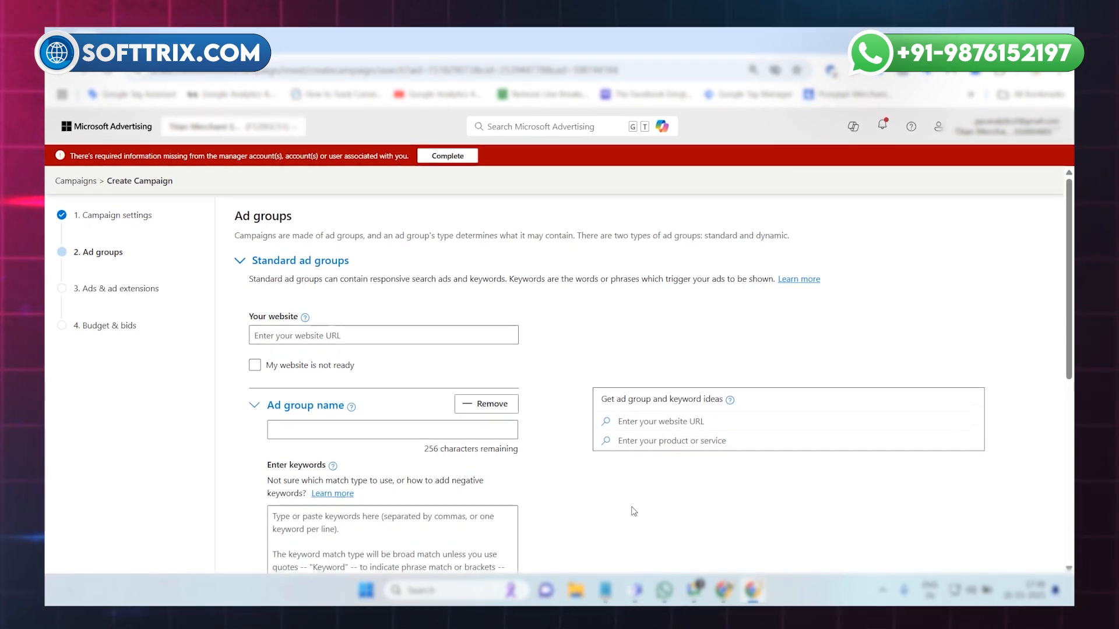
{"action": "left_click", "coordinate": [298, 334]}
{"action": "key", "text": "ctrl+v"}
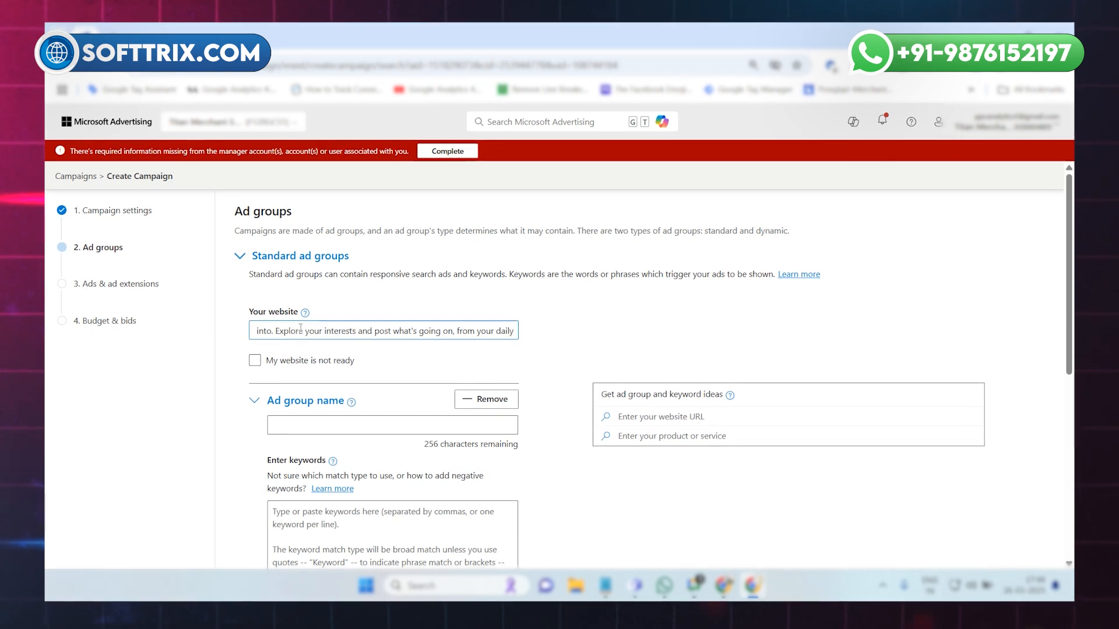
{"action": "key", "text": "ctrl+z"}
{"action": "left_click", "coordinate": [724, 585]}
{"action": "left_click", "coordinate": [674, 530]}
{"action": "left_click", "coordinate": [754, 585]}
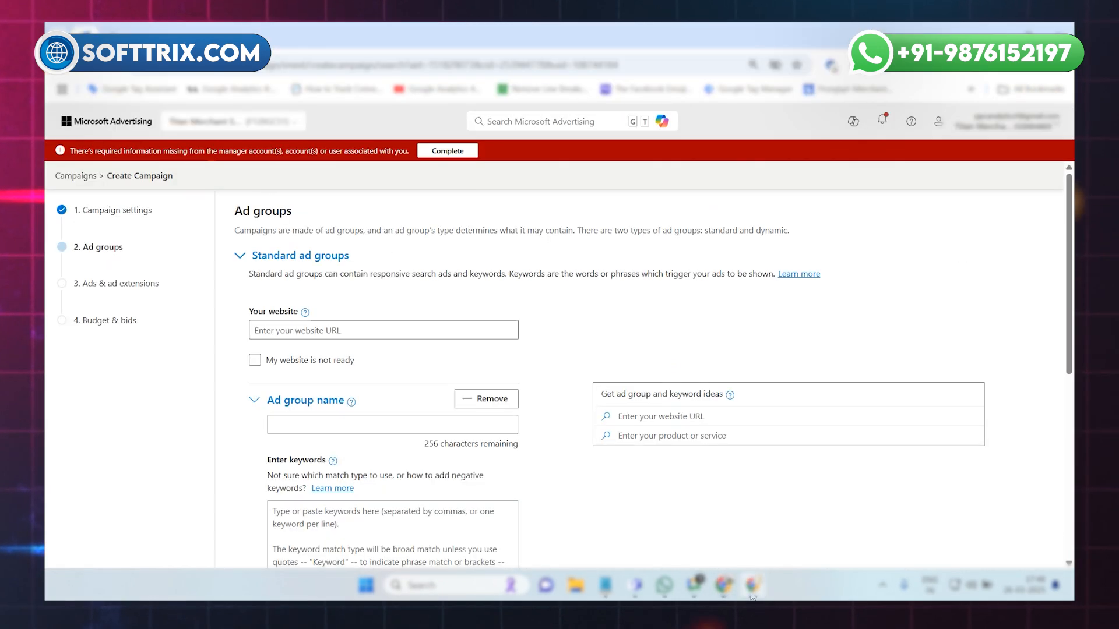
{"action": "left_click", "coordinate": [347, 331]}
{"action": "type", "text": "https://www.instagram.com/"}
{"action": "left_click", "coordinate": [224, 368]}
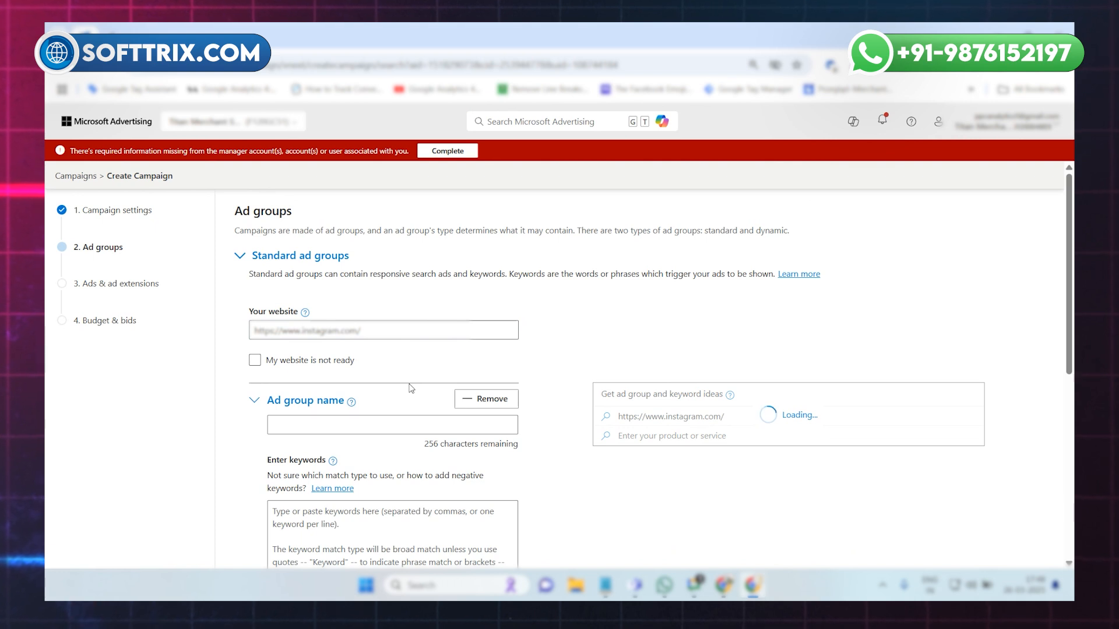
Add the suggested Insta ad group with its keywords from the ad group and keyword ideas.
{"action": "scroll", "coordinate": [412, 361], "scroll_direction": "down", "scroll_amount": 1}
{"action": "scroll", "coordinate": [379, 408], "scroll_direction": "down", "scroll_amount": 1}
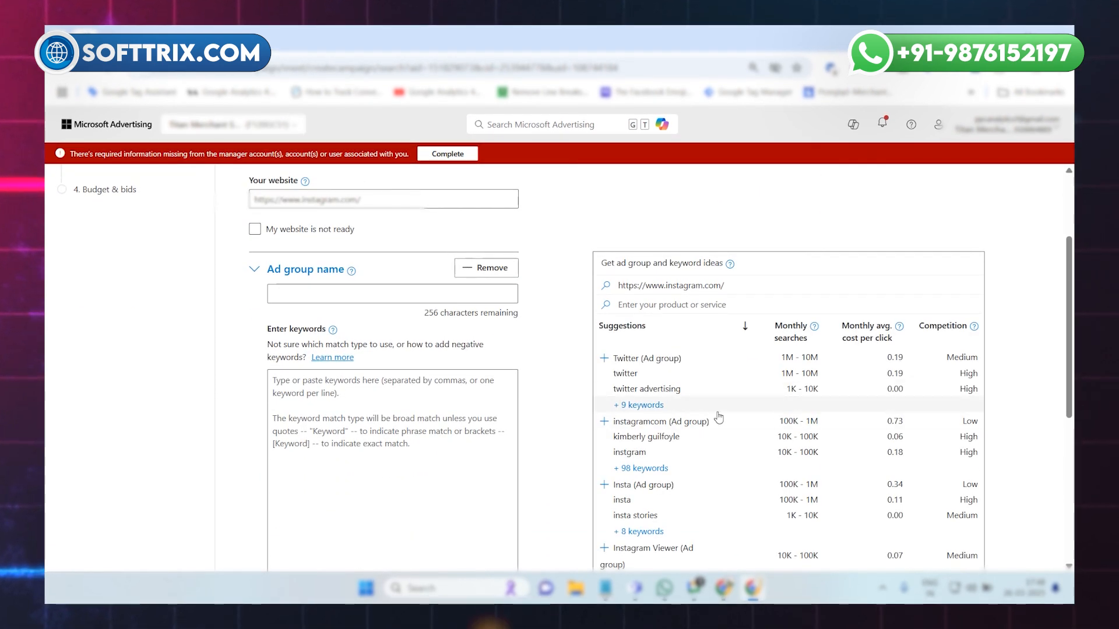
{"action": "scroll", "coordinate": [693, 396], "scroll_direction": "down", "scroll_amount": 1}
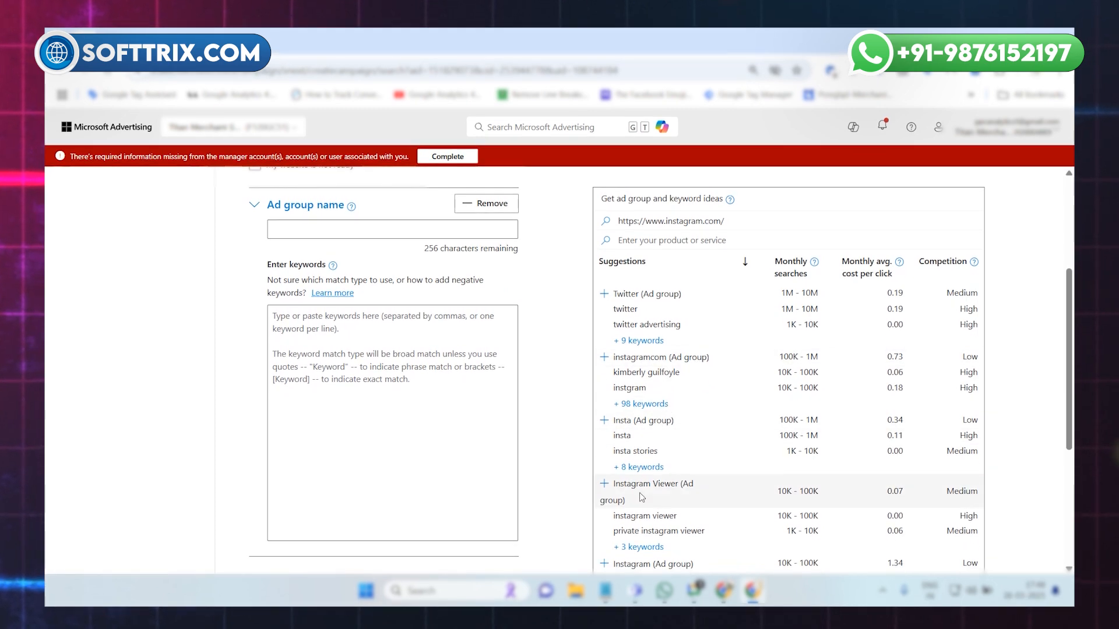
{"action": "left_click", "coordinate": [641, 429]}
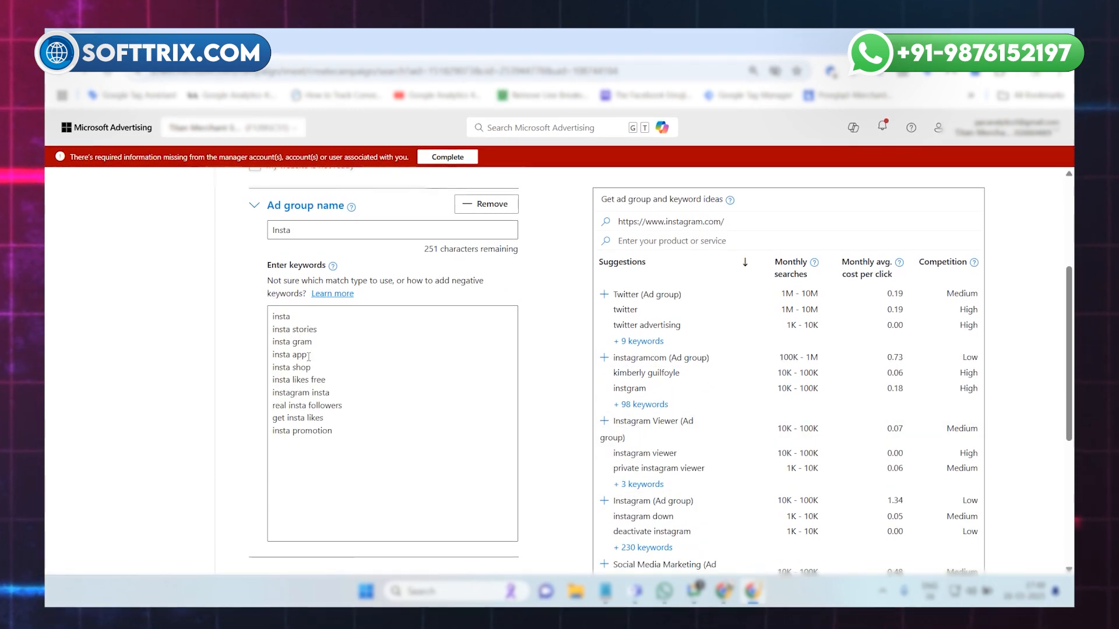
Check the Insta ad group's name and keyword list, and save the ad groups to proceed to ads and ad extensions.
{"action": "scroll", "coordinate": [347, 400], "scroll_direction": "up", "scroll_amount": 2}
{"action": "scroll", "coordinate": [345, 400], "scroll_direction": "down", "scroll_amount": 5}
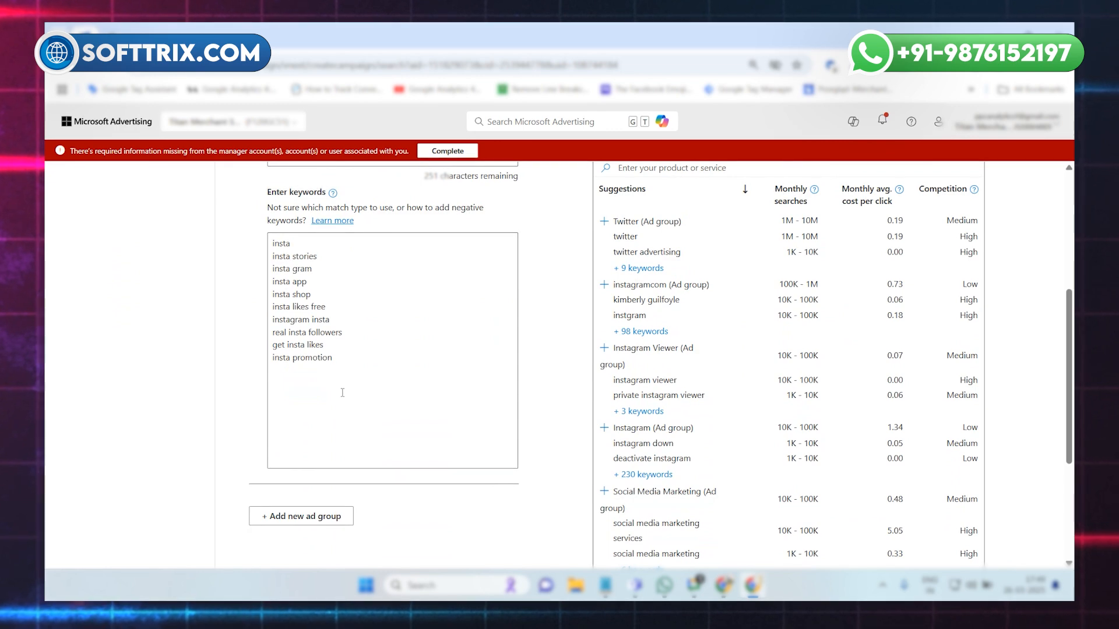
{"action": "scroll", "coordinate": [346, 395], "scroll_direction": "up", "scroll_amount": 5}
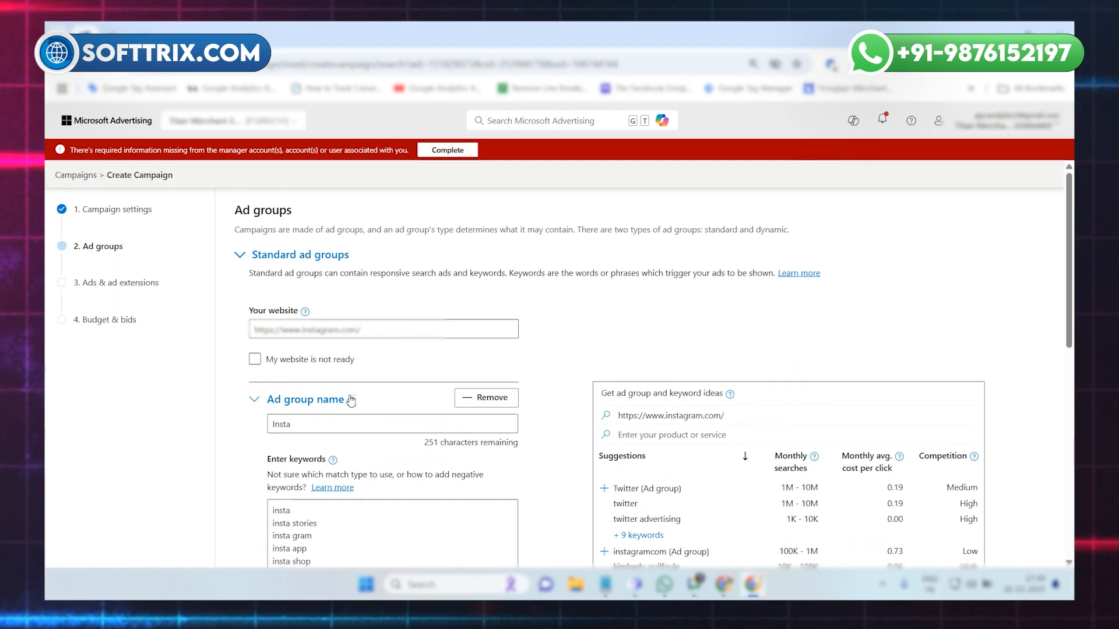
{"action": "scroll", "coordinate": [351, 399], "scroll_direction": "down", "scroll_amount": 4}
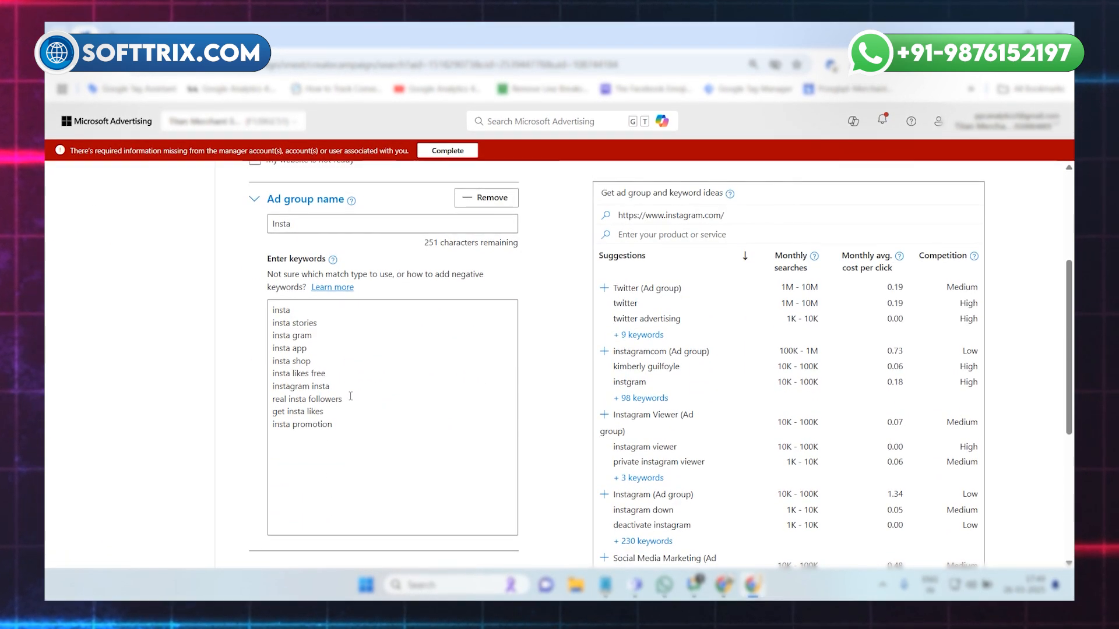
{"action": "scroll", "coordinate": [351, 398], "scroll_direction": "up", "scroll_amount": 1}
{"action": "scroll", "coordinate": [351, 398], "scroll_direction": "up", "scroll_amount": 2}
{"action": "scroll", "coordinate": [356, 420], "scroll_direction": "down", "scroll_amount": 3}
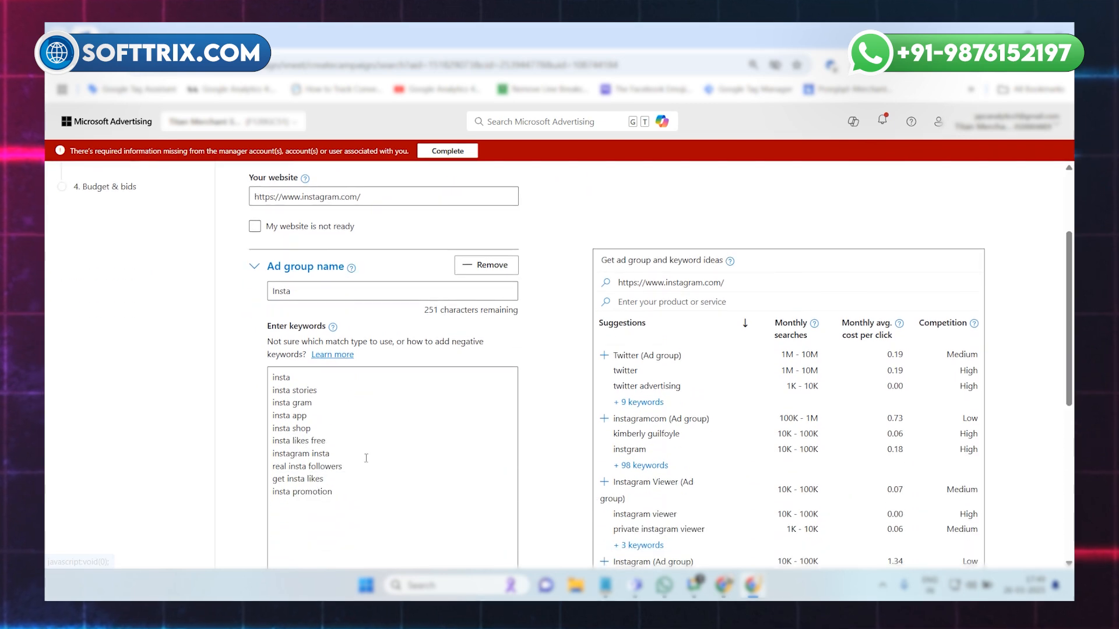
{"action": "scroll", "coordinate": [363, 452], "scroll_direction": "down", "scroll_amount": 5}
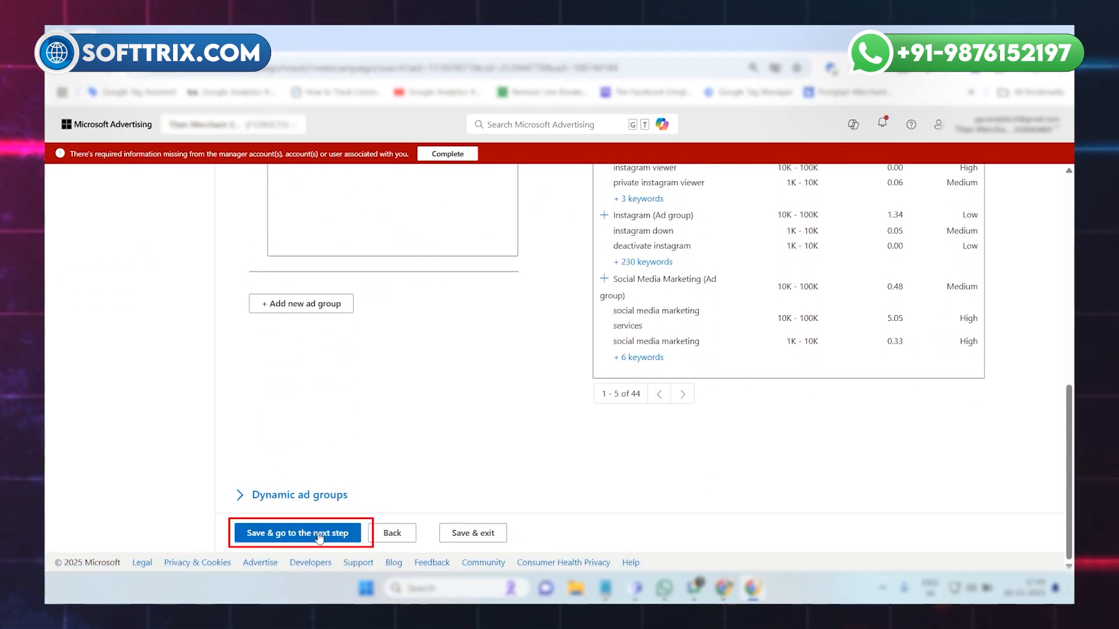
{"action": "left_click", "coordinate": [319, 536]}
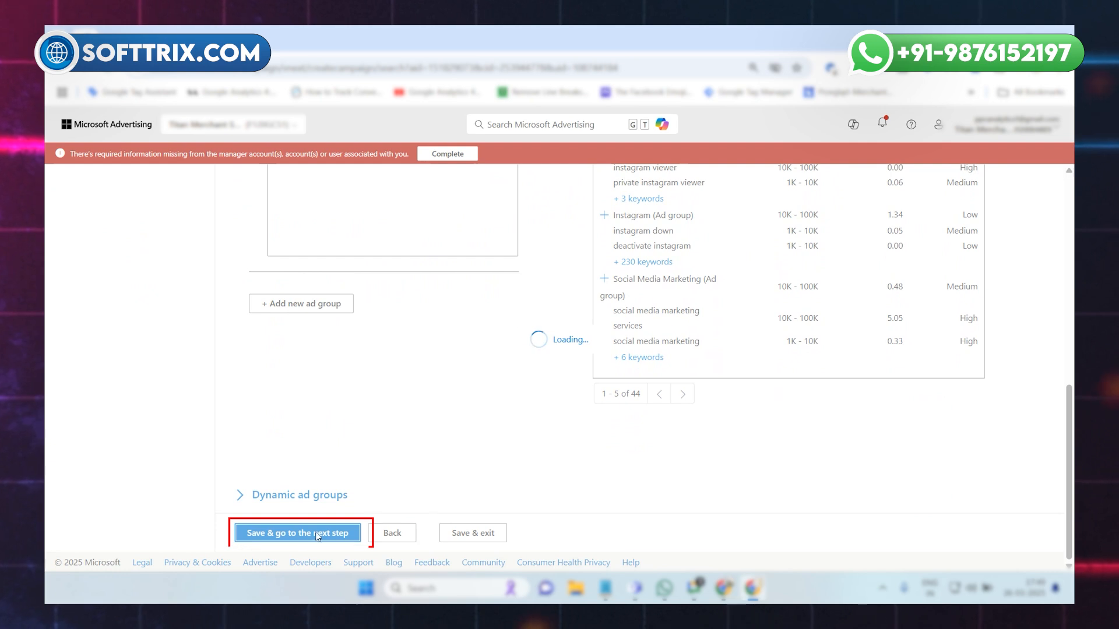
Start an app install ad for the Insta ad group with the title "Install The instagram App".
{"action": "scroll", "coordinate": [347, 357], "scroll_direction": "down", "scroll_amount": 2}
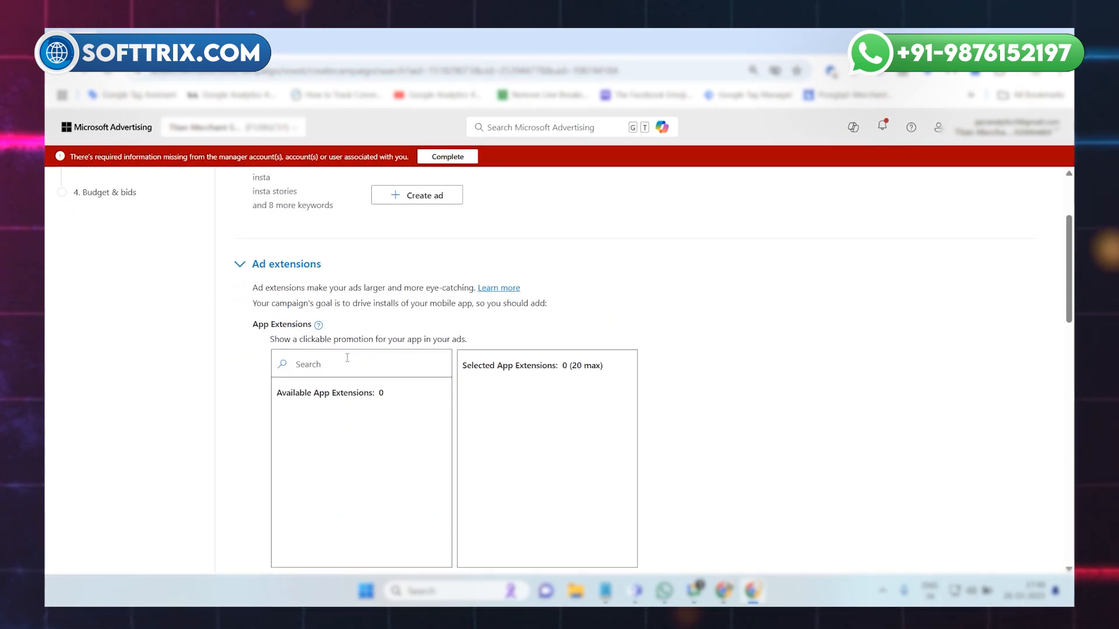
{"action": "scroll", "coordinate": [347, 358], "scroll_direction": "up", "scroll_amount": 2}
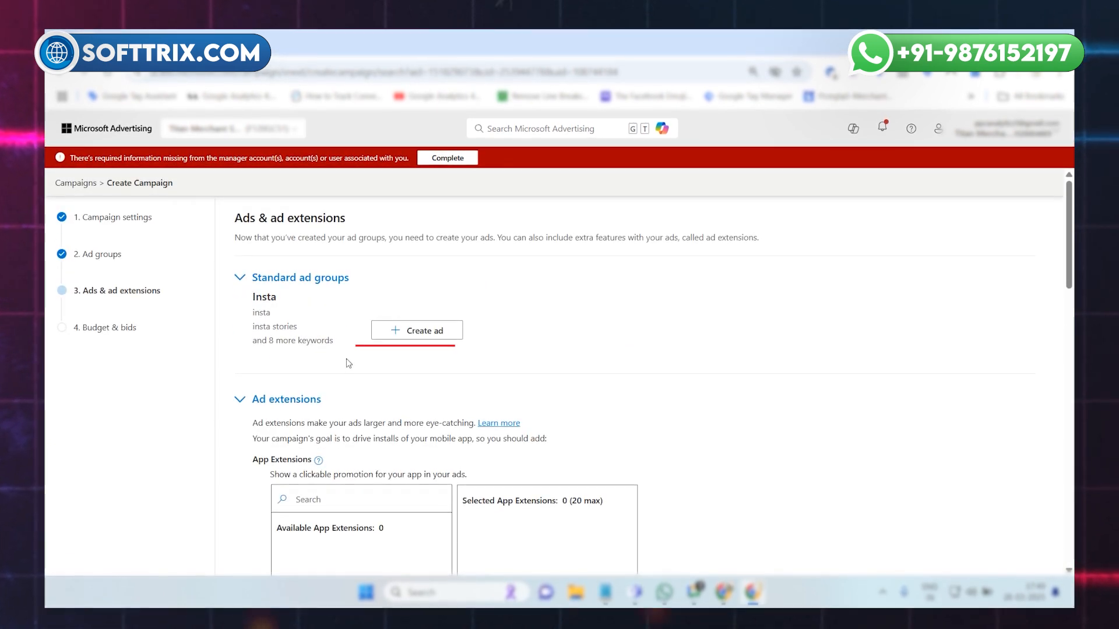
{"action": "left_click", "coordinate": [395, 330]}
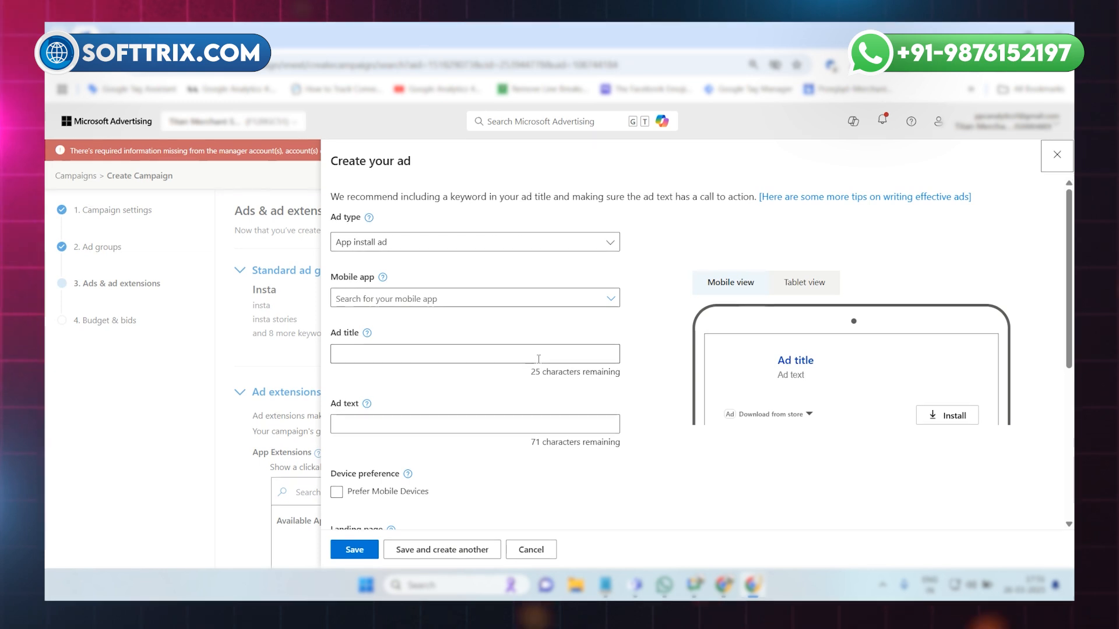
{"action": "left_click", "coordinate": [538, 353]}
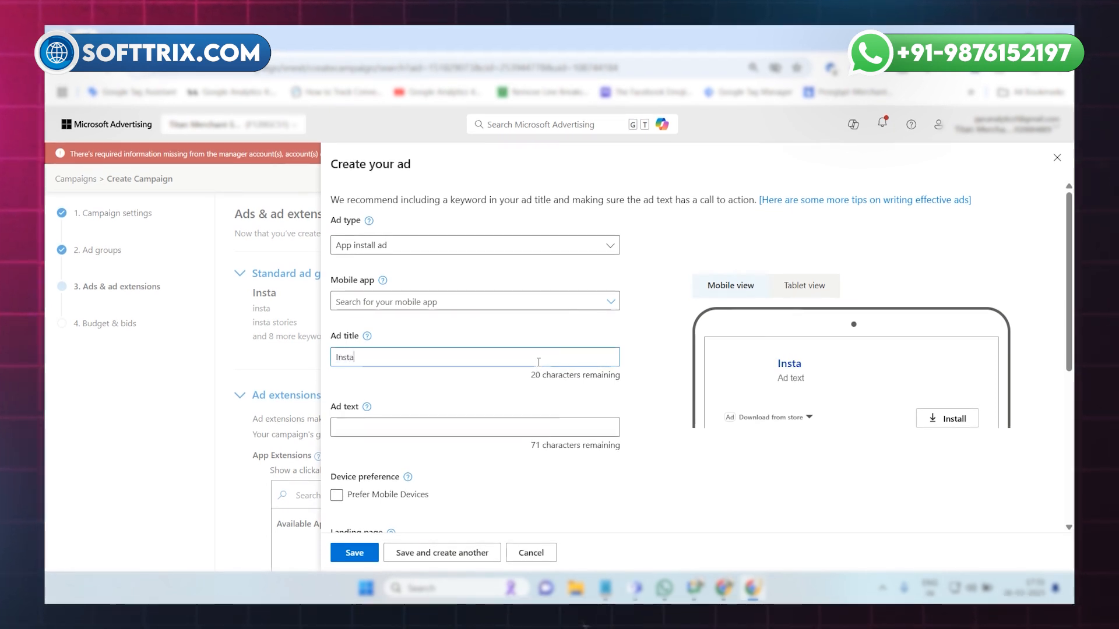
{"action": "type", "text": "The instagram"}
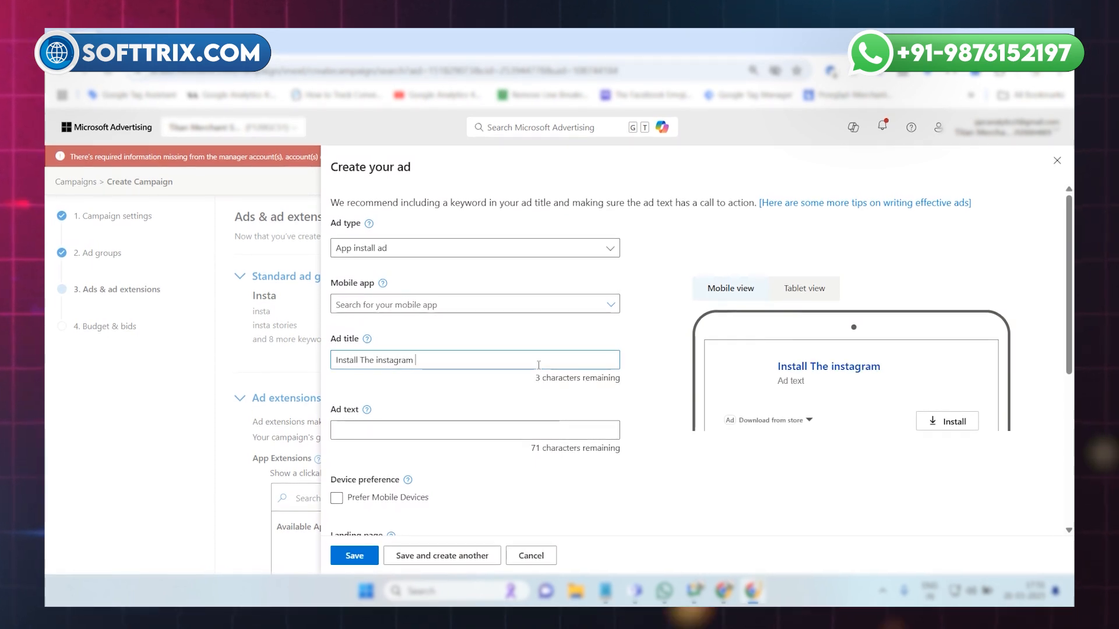
{"action": "type", "text": " app"}
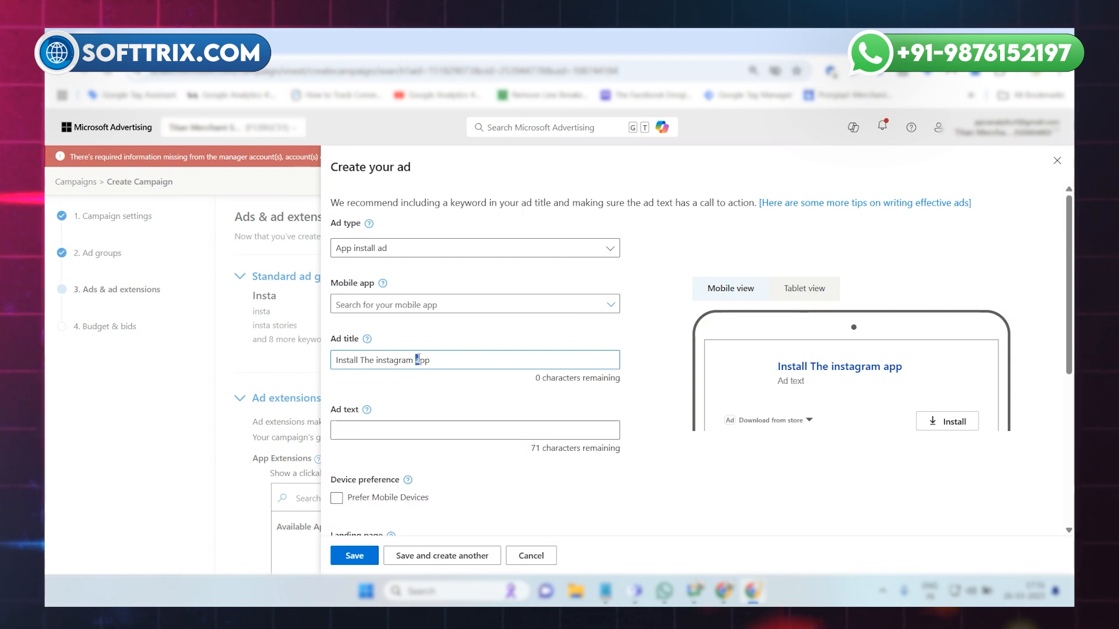
{"action": "type", "text": "A"}
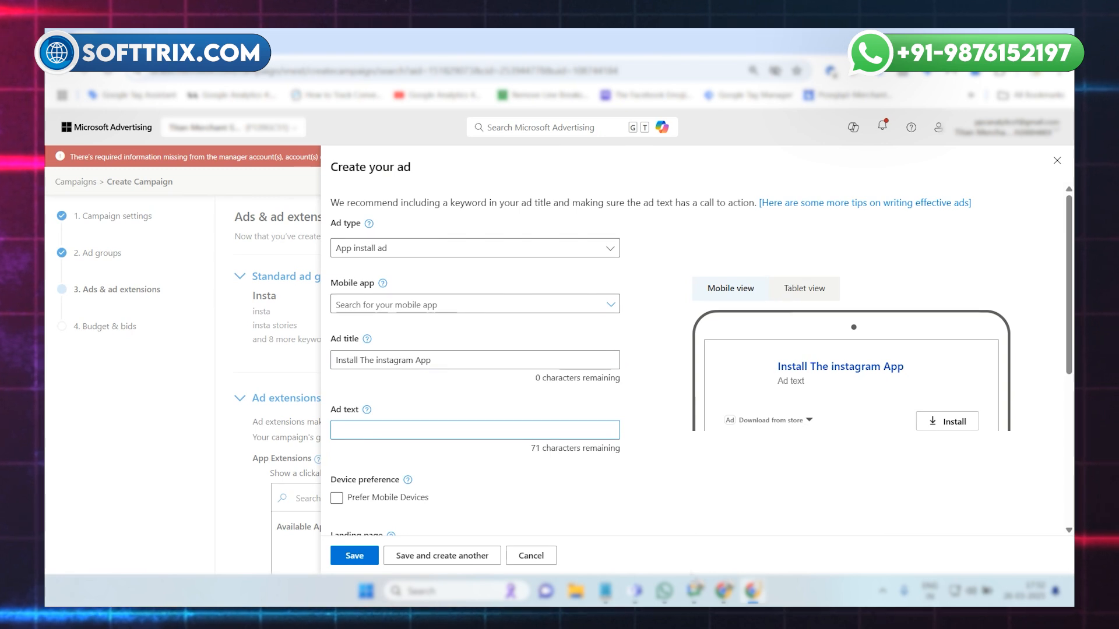
Copy the app description from the text editor as a draft and set the ad text to "Connect with your friend find other fans and do much more!".
{"action": "left_click", "coordinate": [606, 591]}
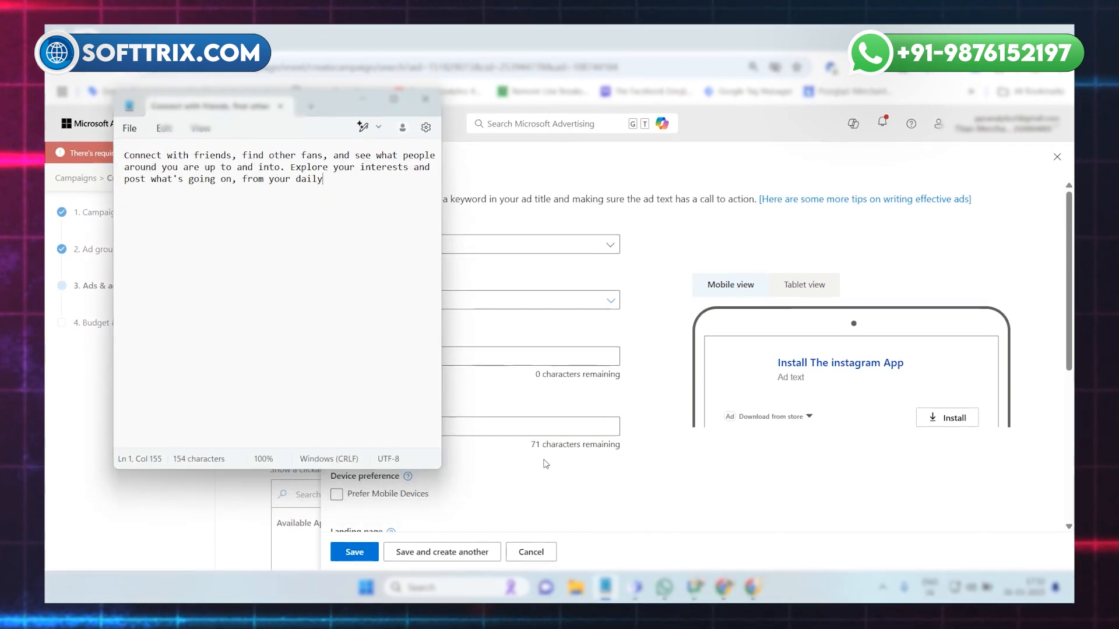
{"action": "left_click_drag", "start_coordinate": [323, 179], "coordinate": [120, 166]}
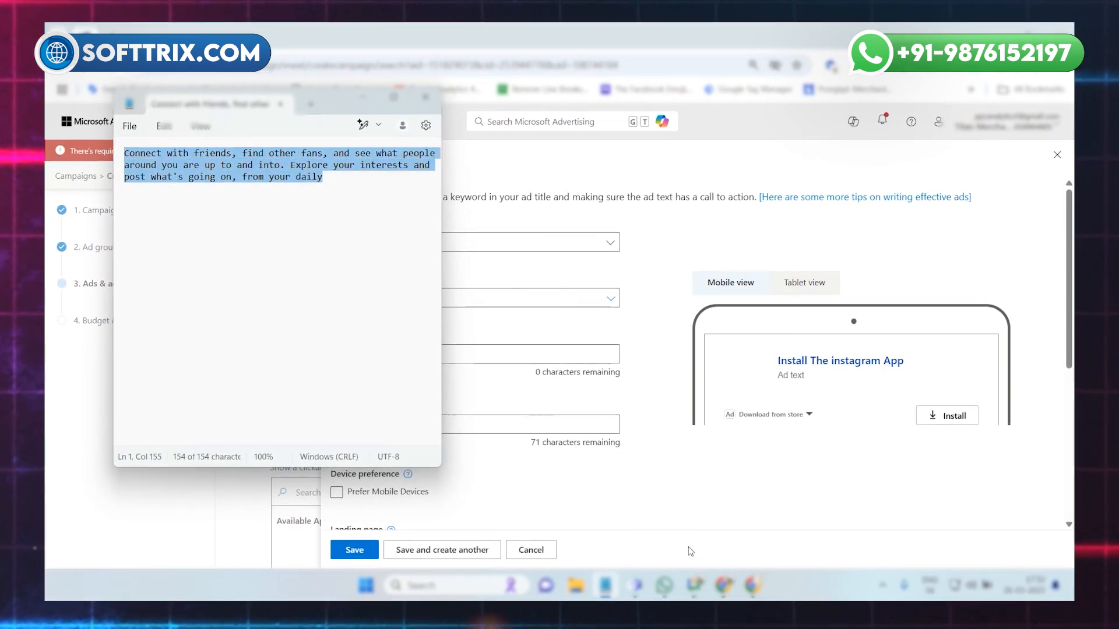
{"action": "left_click", "coordinate": [518, 356]}
{"action": "left_click", "coordinate": [405, 425]}
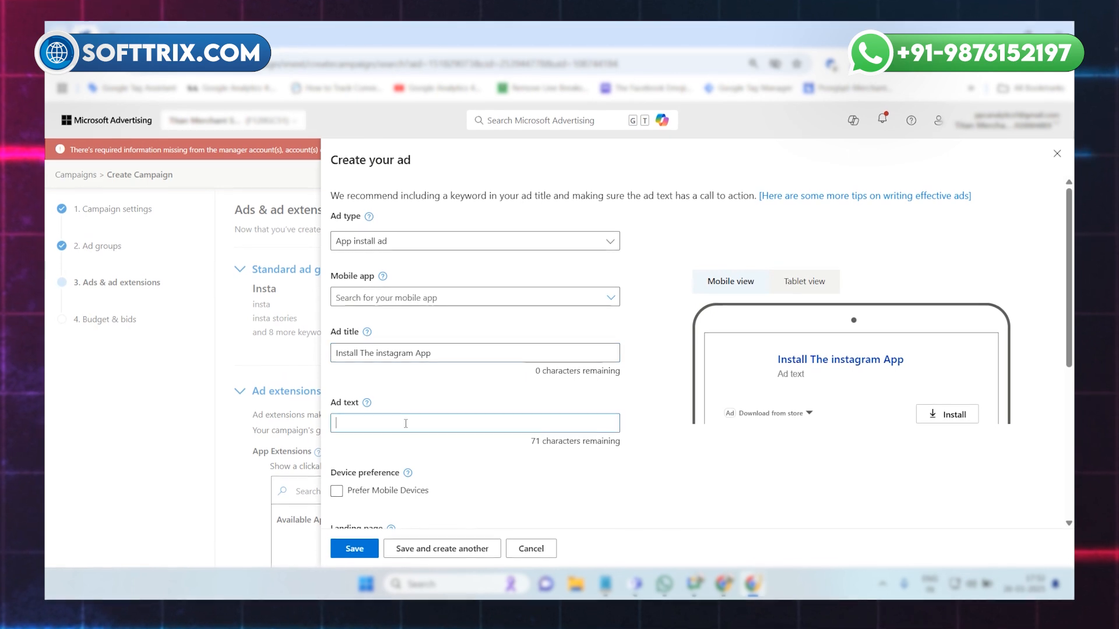
{"action": "type", "text": "Connect with your friend find other fans and do much more!"}
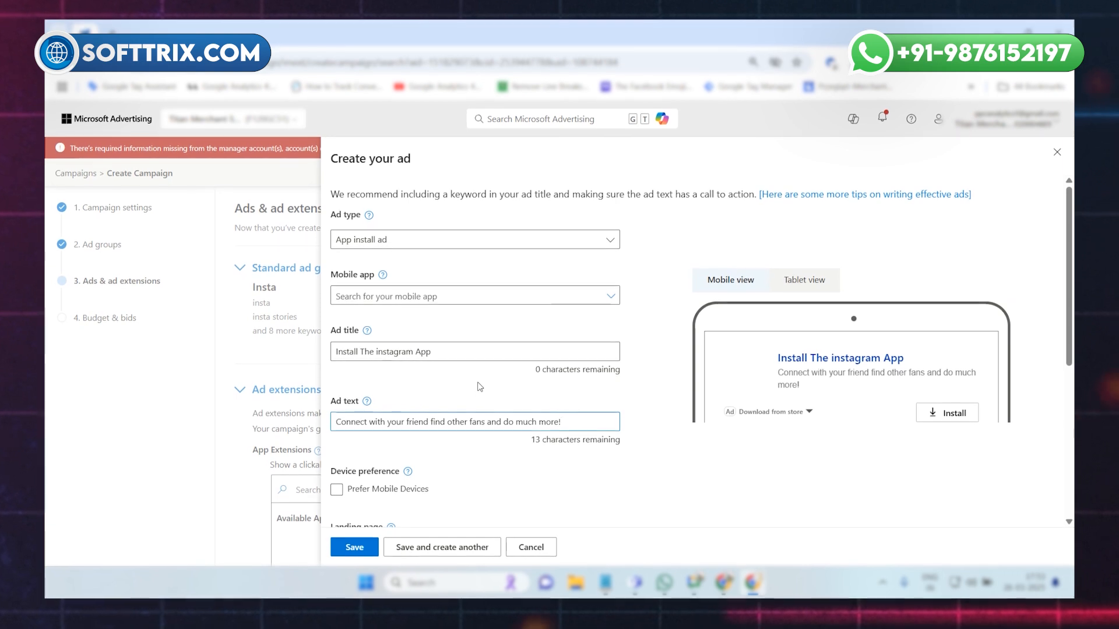
Look at the Apple App Store option, but choose Instagram (com.instagram.android) from the Google Play Store as the ad's mobile app.
{"action": "double_click", "coordinate": [475, 310]}
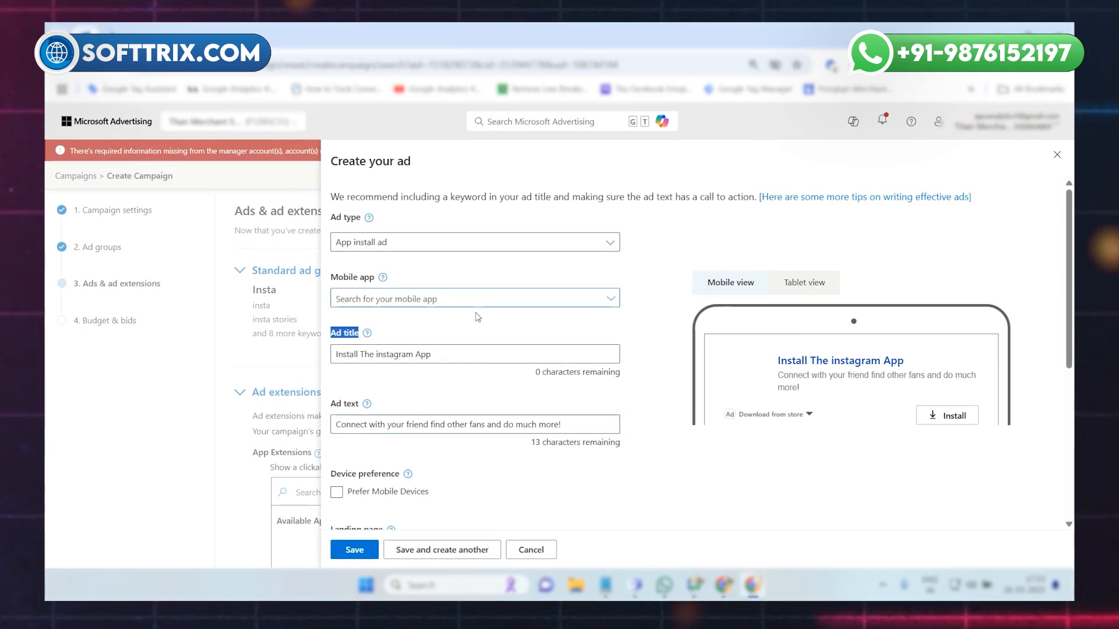
{"action": "left_click", "coordinate": [608, 309]}
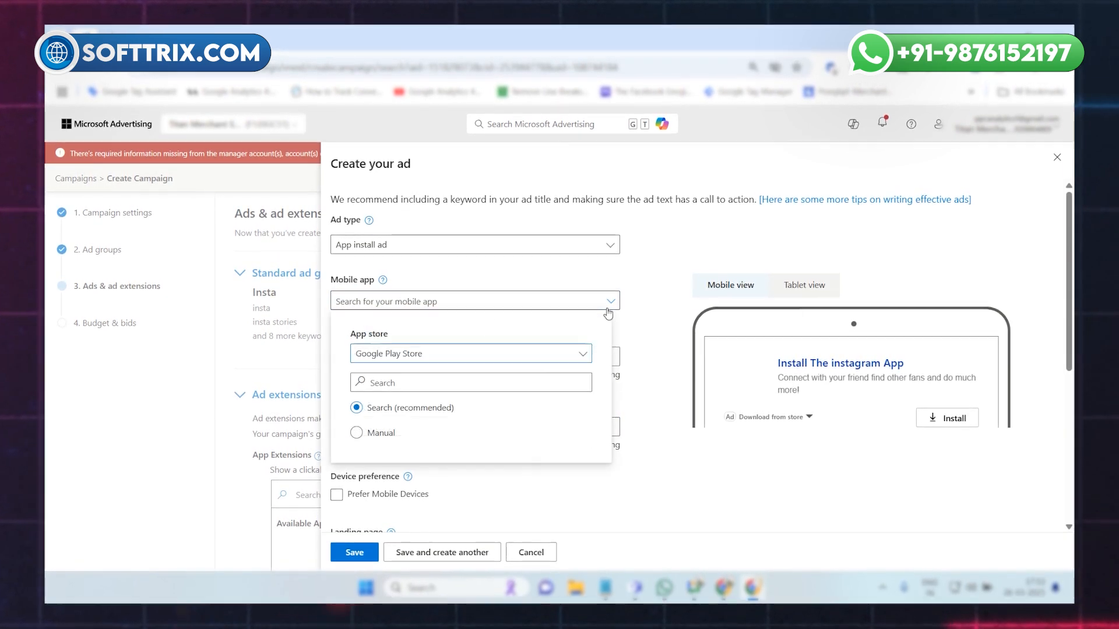
{"action": "left_click", "coordinate": [446, 358]}
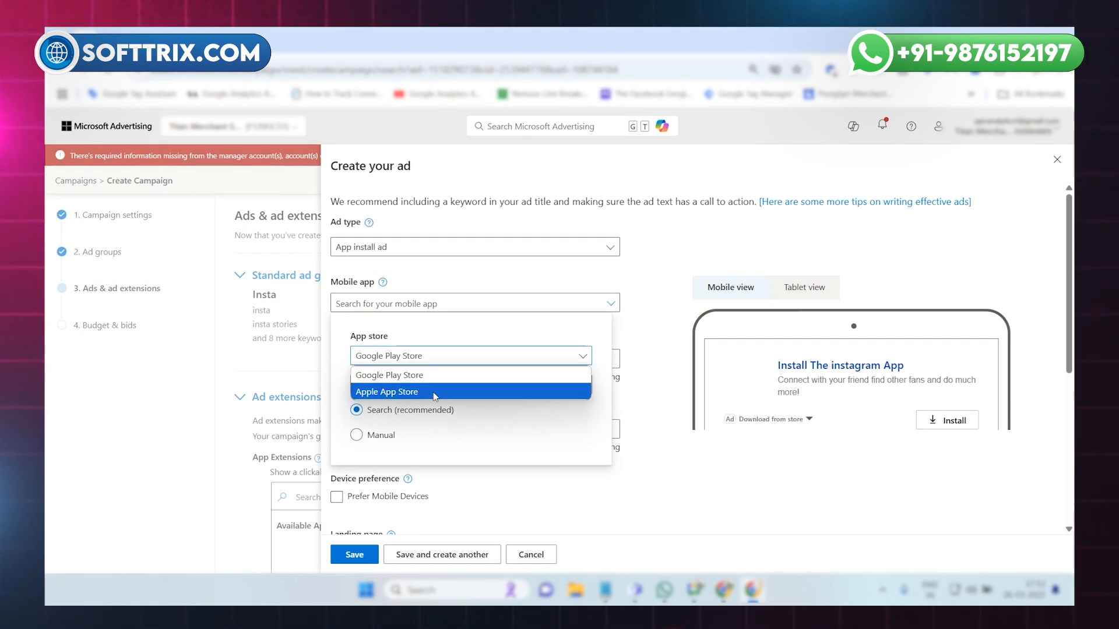
{"action": "left_click", "coordinate": [434, 394]}
{"action": "left_click", "coordinate": [441, 355]}
{"action": "right_click", "coordinate": [441, 355]}
{"action": "left_click", "coordinate": [416, 359]}
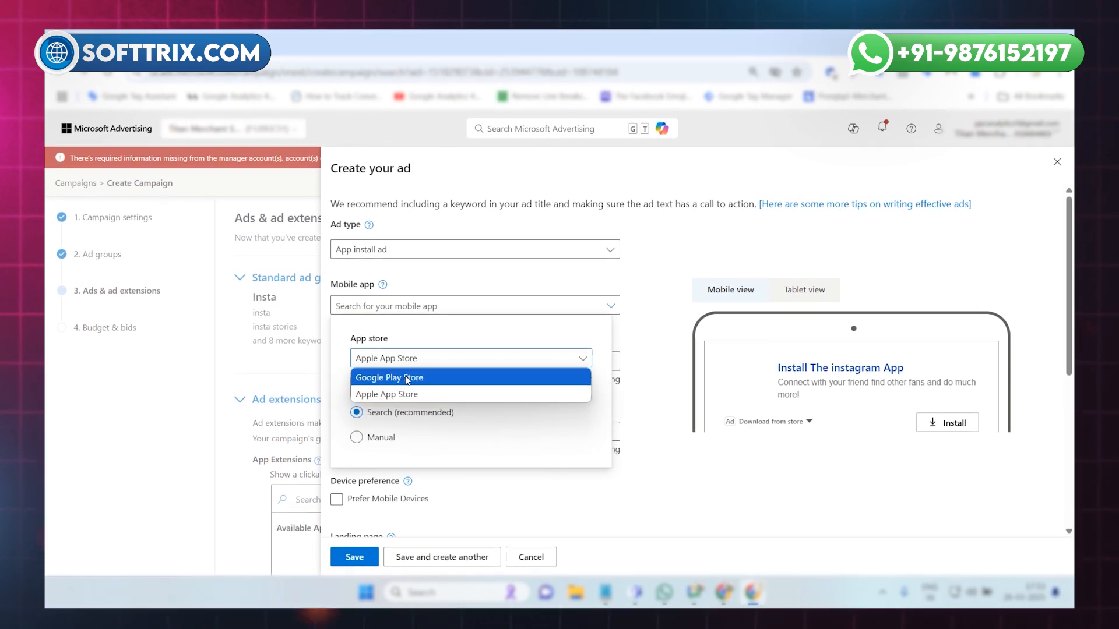
{"action": "left_click", "coordinate": [407, 377]}
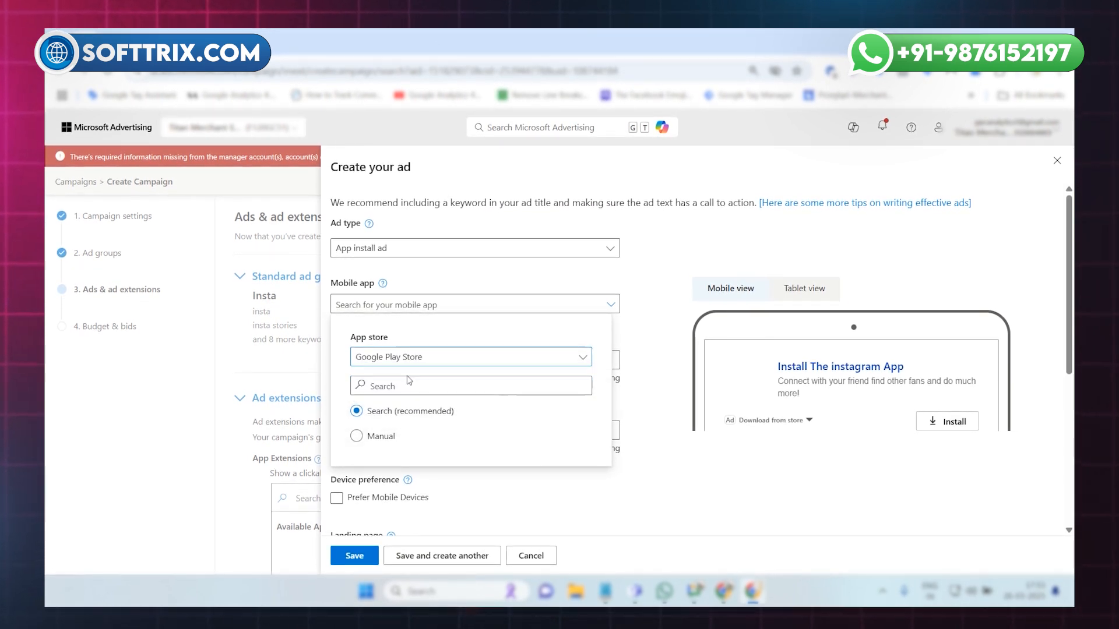
{"action": "type", "text": "insta"}
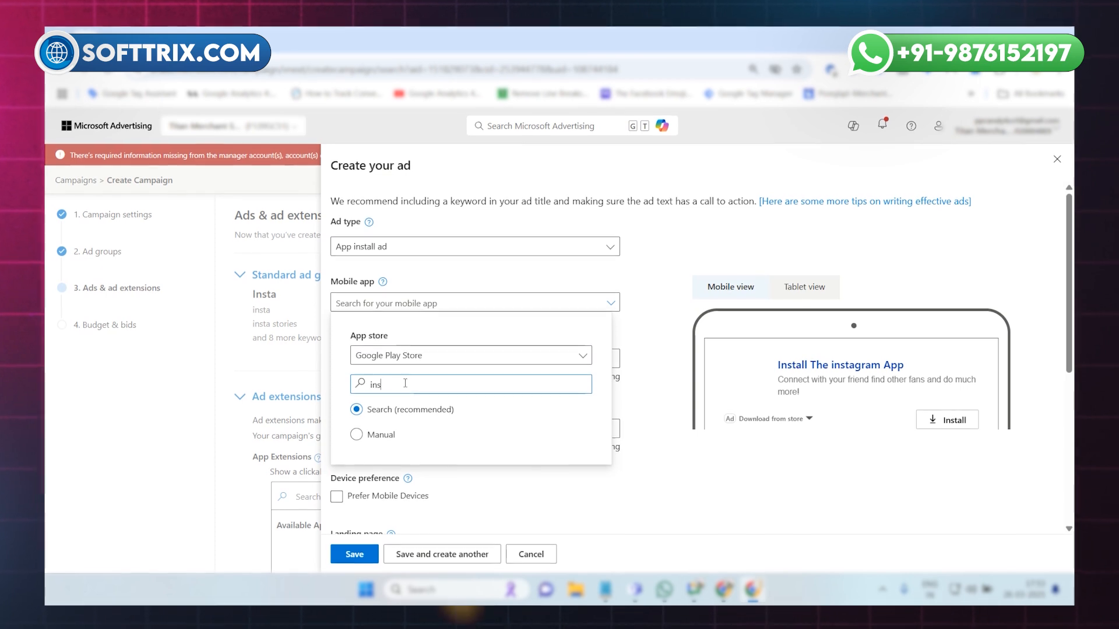
{"action": "type", "text": "gram"}
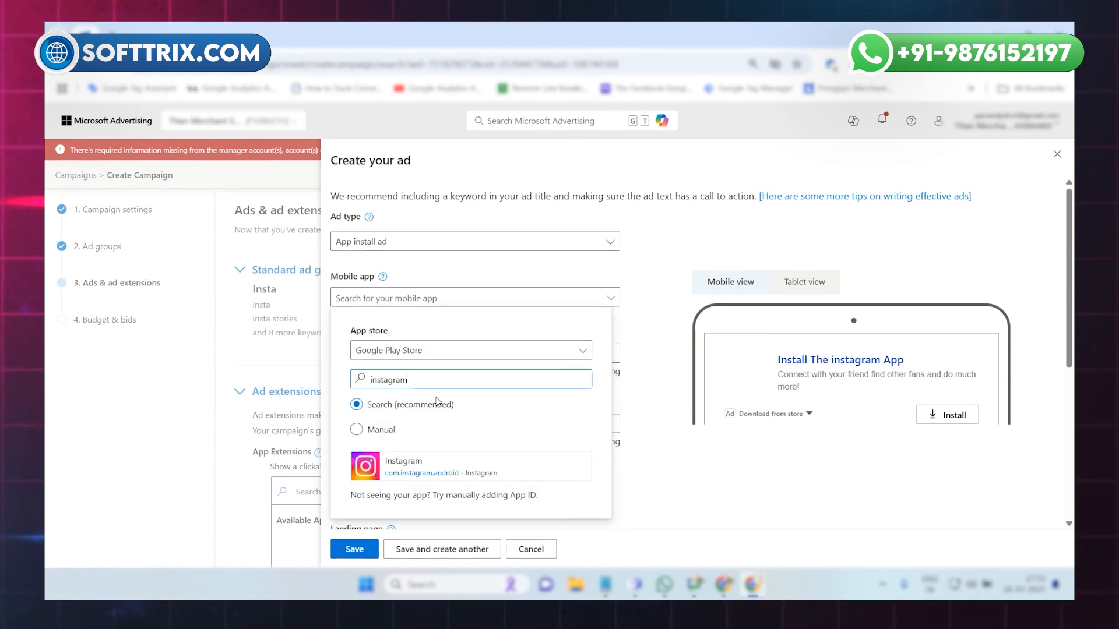
{"action": "left_click", "coordinate": [492, 472]}
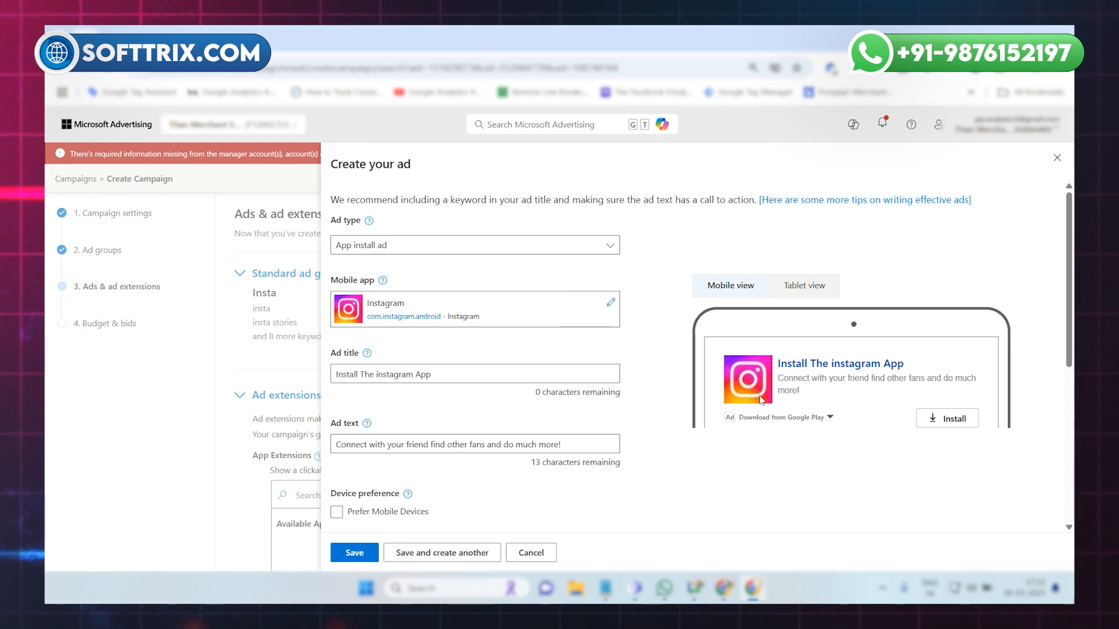
Check the ad's preview, device preference and landing page, and save the ad.
{"action": "scroll", "coordinate": [524, 389], "scroll_direction": "down", "scroll_amount": 2}
{"action": "left_click", "coordinate": [382, 380]}
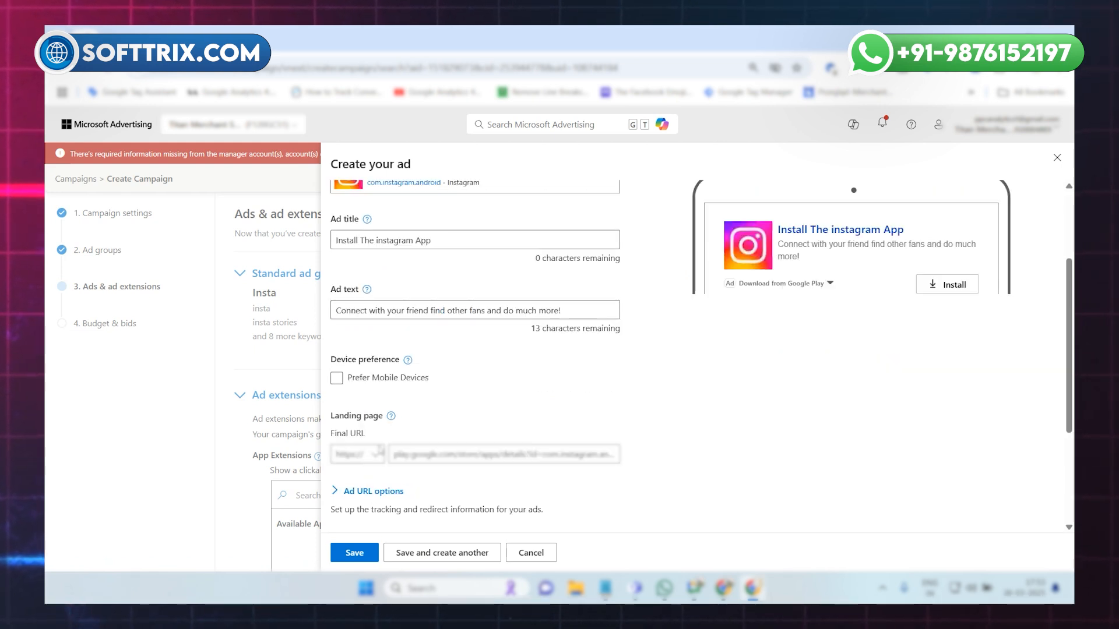
{"action": "scroll", "coordinate": [380, 450], "scroll_direction": "down", "scroll_amount": 1}
{"action": "left_click", "coordinate": [355, 553]}
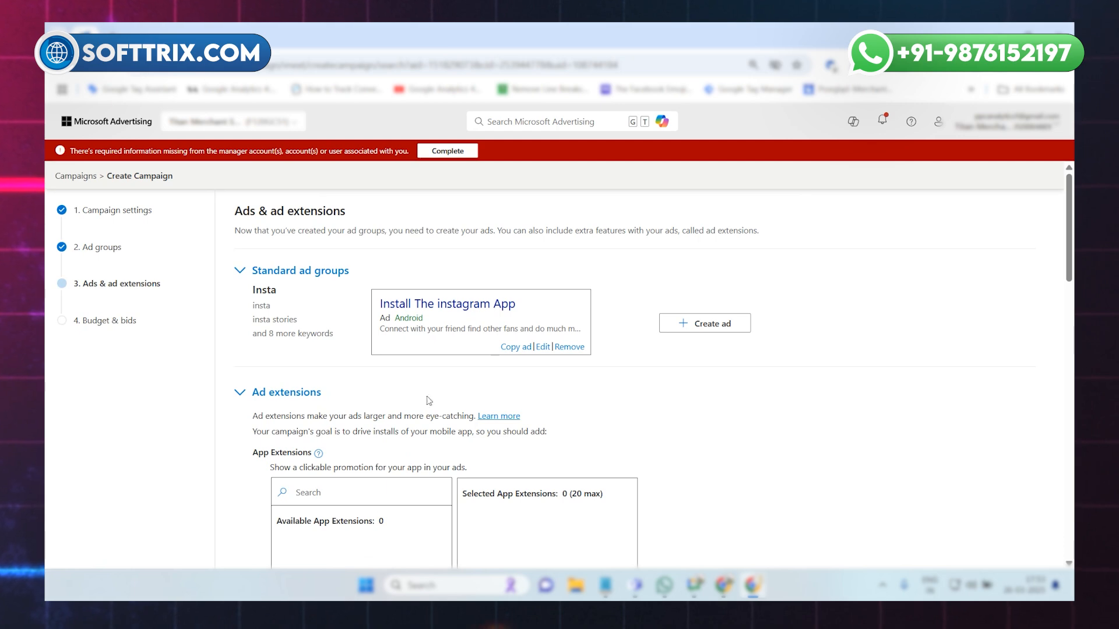
Look over the available ad extensions without adding any, and save the step to proceed to budget and bids.
{"action": "scroll", "coordinate": [441, 397], "scroll_direction": "down", "scroll_amount": 12}
{"action": "scroll", "coordinate": [444, 407], "scroll_direction": "up", "scroll_amount": 4}
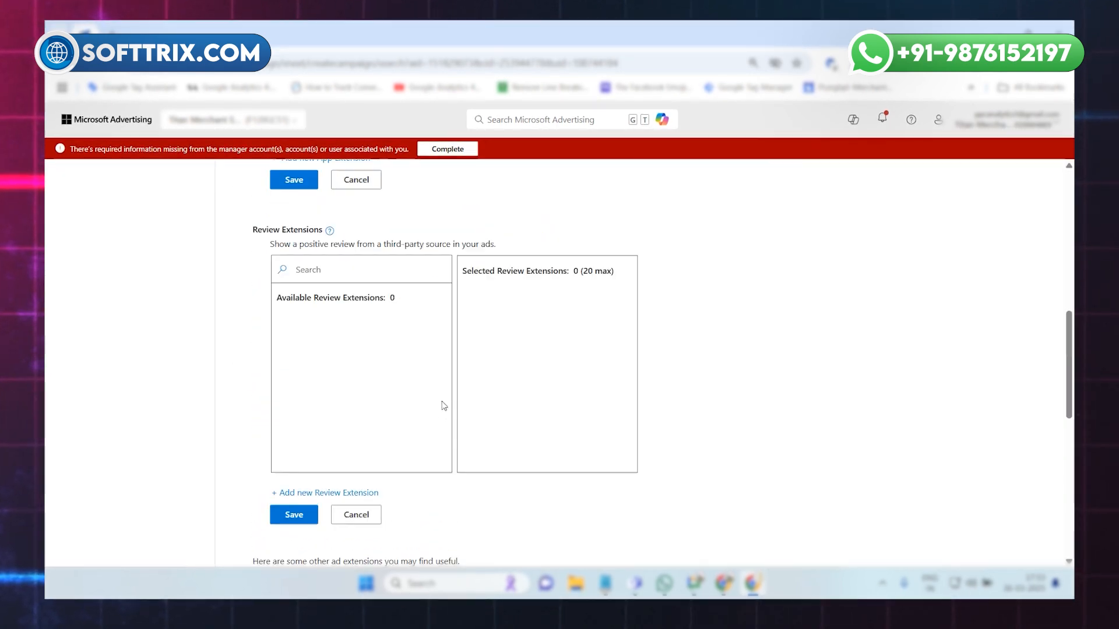
{"action": "scroll", "coordinate": [444, 406], "scroll_direction": "up", "scroll_amount": 7}
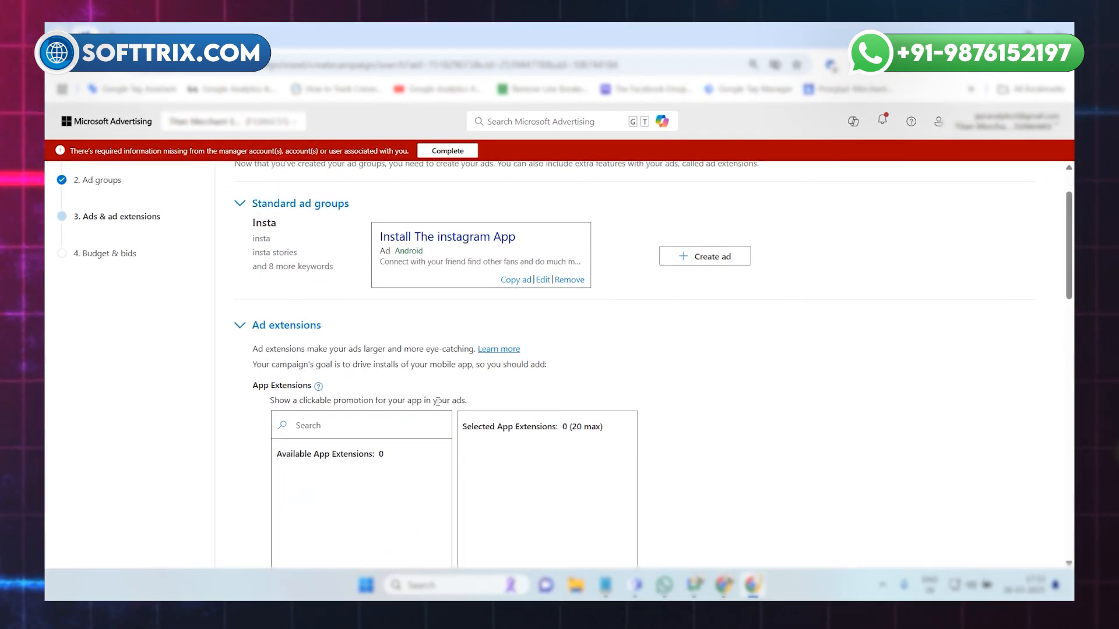
{"action": "scroll", "coordinate": [437, 402], "scroll_direction": "up", "scroll_amount": 2}
{"action": "scroll", "coordinate": [338, 411], "scroll_direction": "down", "scroll_amount": 4}
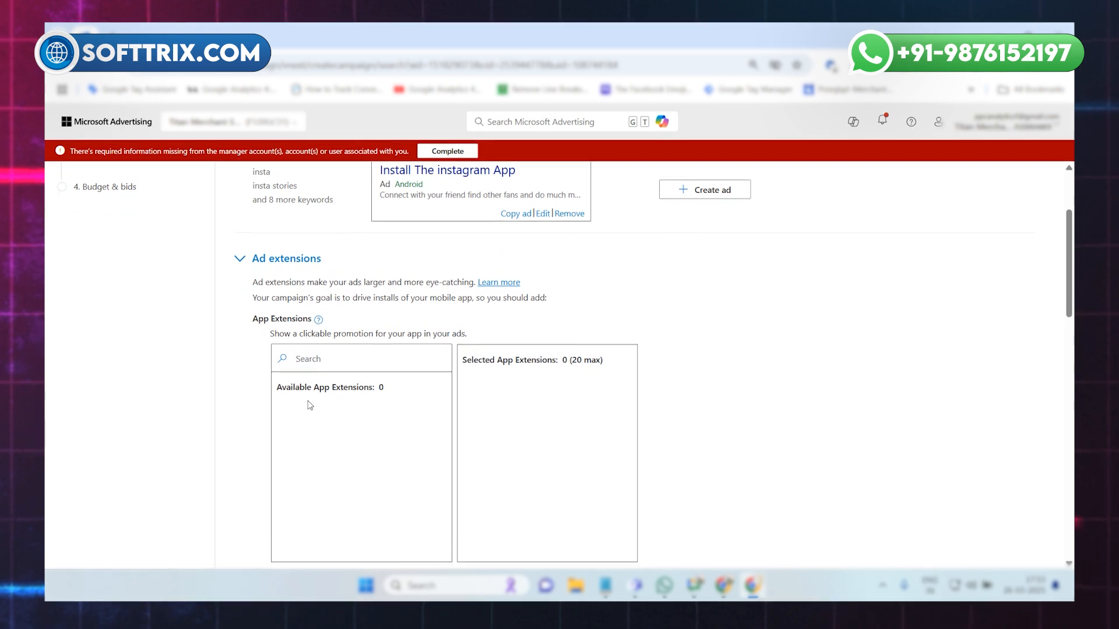
{"action": "scroll", "coordinate": [339, 419], "scroll_direction": "down", "scroll_amount": 5}
{"action": "scroll", "coordinate": [340, 421], "scroll_direction": "down", "scroll_amount": 2}
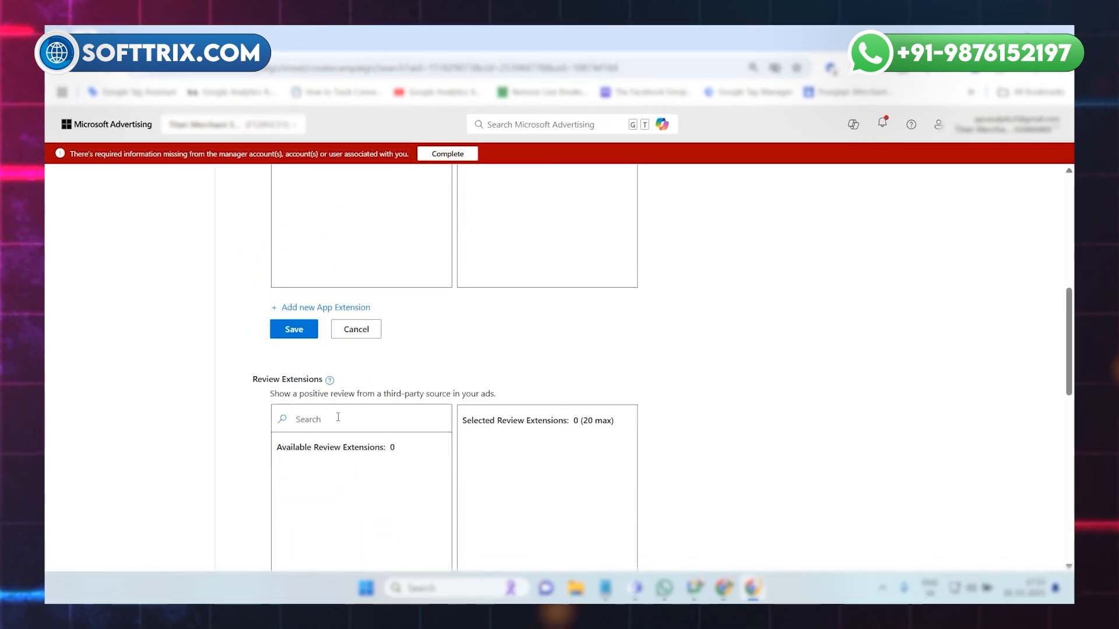
{"action": "scroll", "coordinate": [340, 420], "scroll_direction": "down", "scroll_amount": 9}
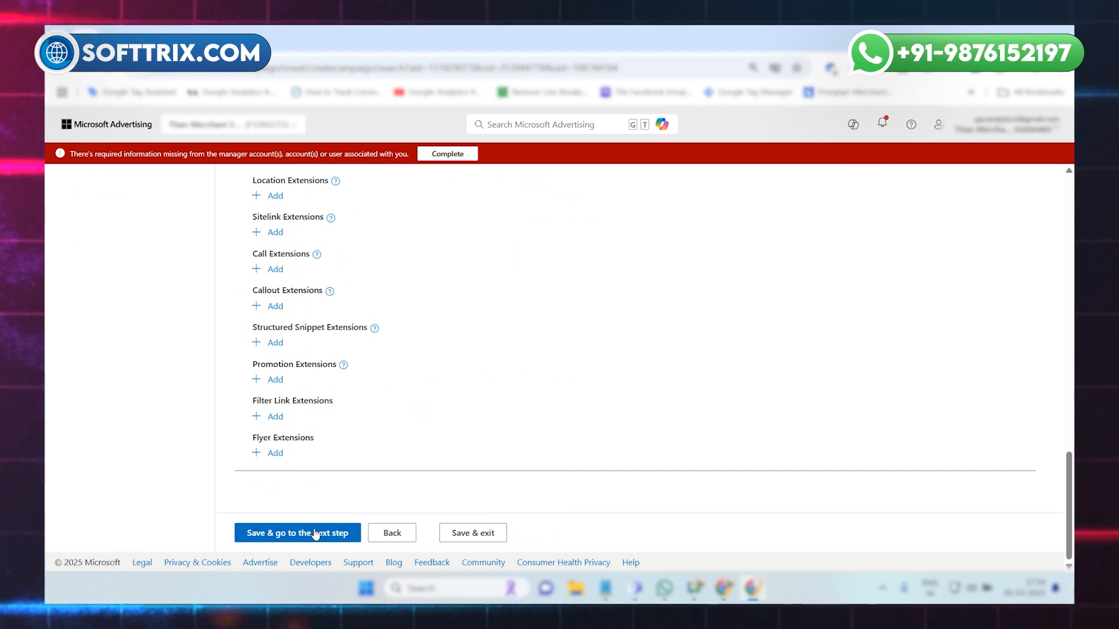
{"action": "left_click", "coordinate": [315, 534]}
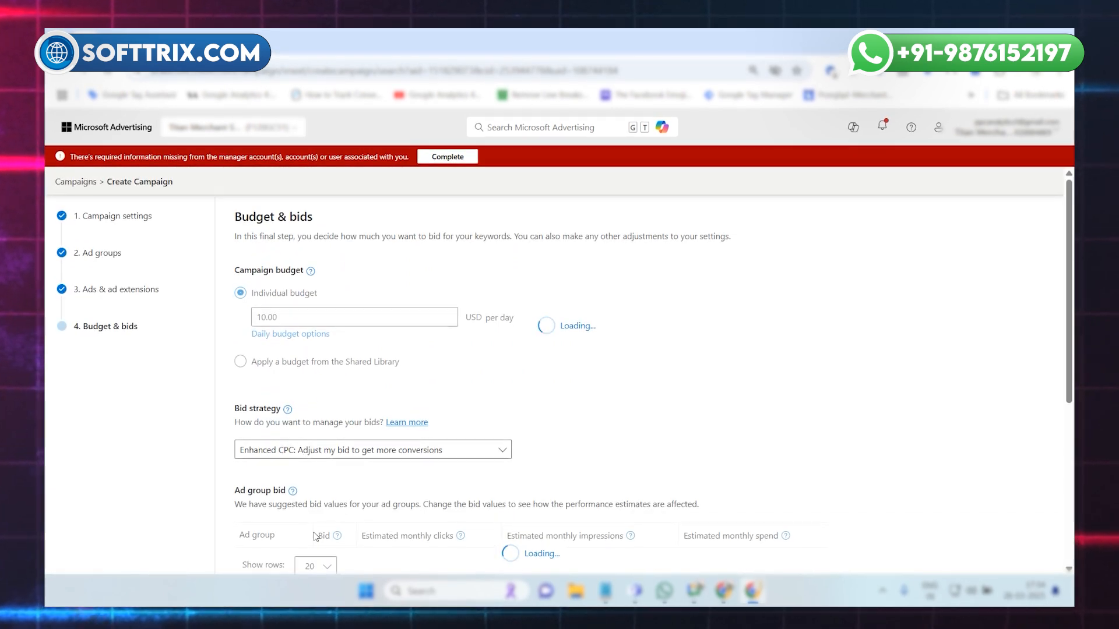
Examine the campaign's budget, bid strategy, ad group bid and conversion settings.
{"action": "scroll", "coordinate": [362, 475], "scroll_direction": "down", "scroll_amount": 8}
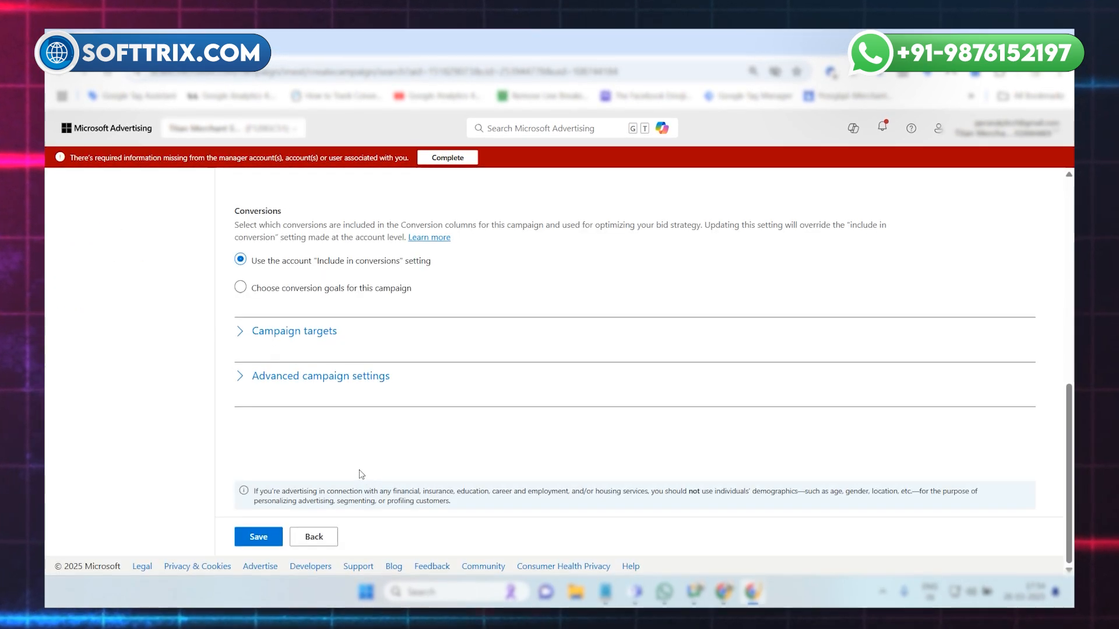
{"action": "scroll", "coordinate": [362, 475], "scroll_direction": "up", "scroll_amount": 6}
{"action": "scroll", "coordinate": [361, 475], "scroll_direction": "up", "scroll_amount": 2}
{"action": "scroll", "coordinate": [361, 475], "scroll_direction": "down", "scroll_amount": 3}
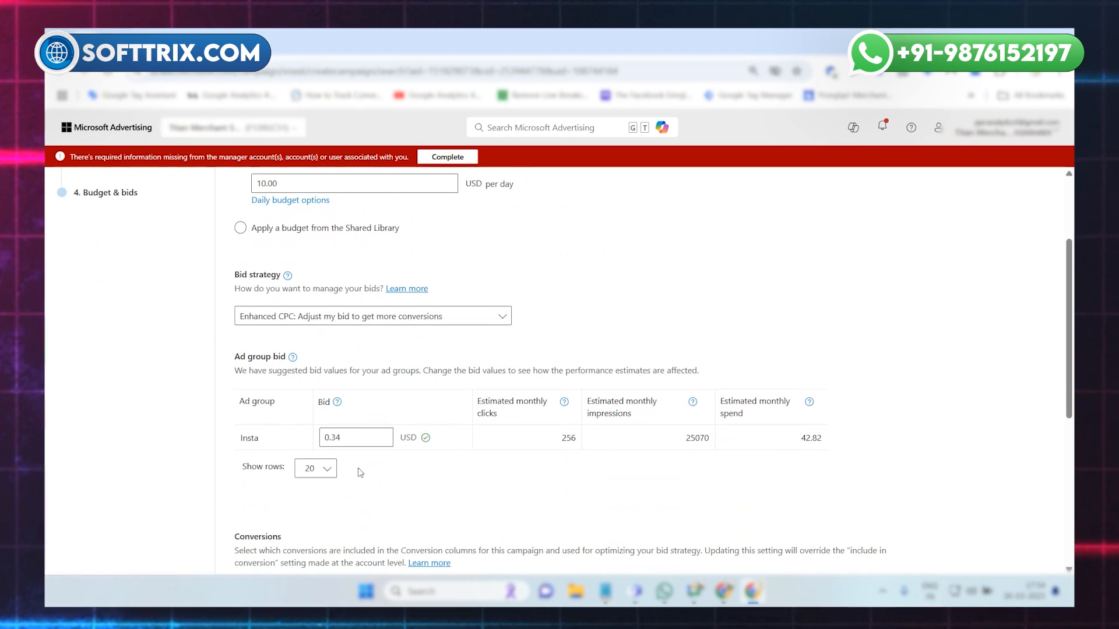
{"action": "scroll", "coordinate": [402, 372], "scroll_direction": "down", "scroll_amount": 1}
{"action": "scroll", "coordinate": [385, 411], "scroll_direction": "up", "scroll_amount": 1}
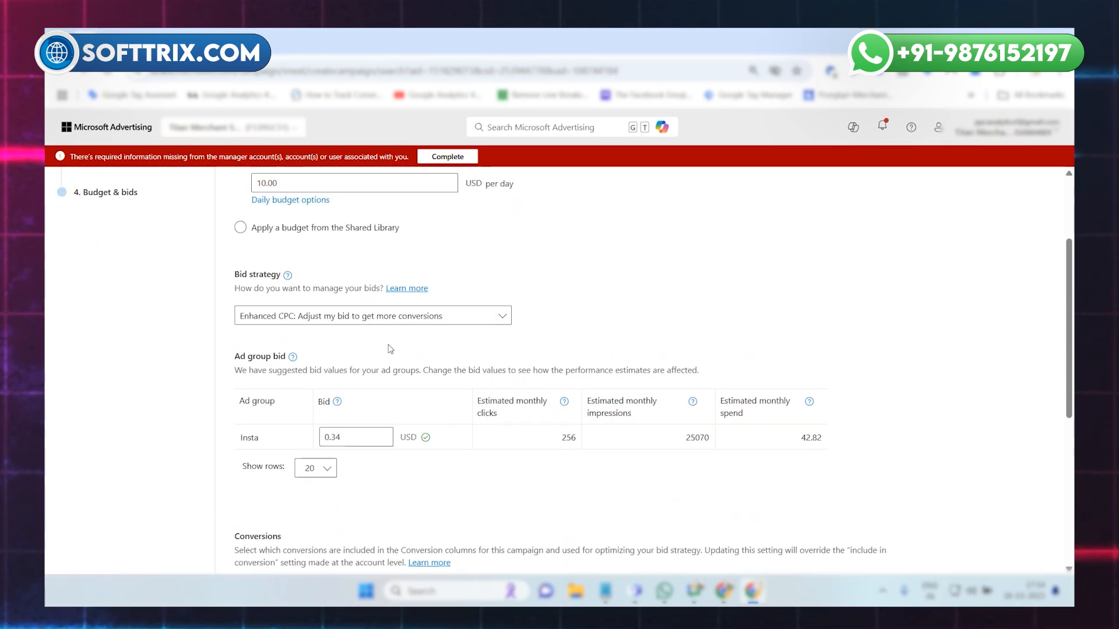
{"action": "scroll", "coordinate": [390, 379], "scroll_direction": "down", "scroll_amount": 1}
{"action": "scroll", "coordinate": [395, 323], "scroll_direction": "up", "scroll_amount": 1}
Set the bid strategy to Maximize Clicks (automated bidding) without a maximum CPC, and save the campaign.
{"action": "left_click", "coordinate": [395, 322]}
{"action": "left_click", "coordinate": [394, 320]}
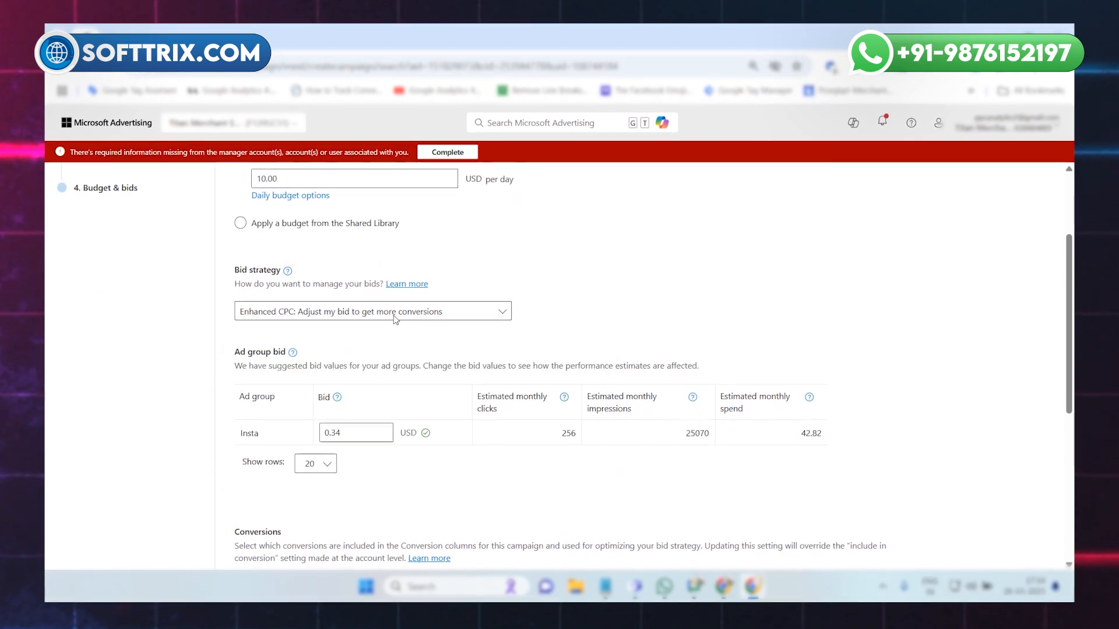
{"action": "left_click", "coordinate": [394, 318]}
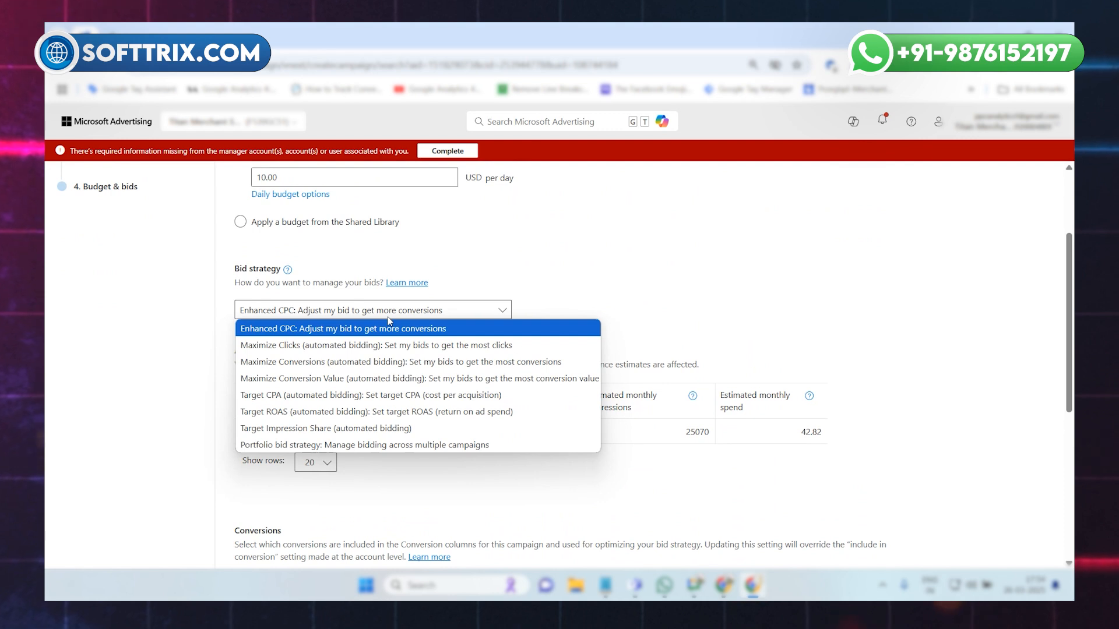
{"action": "left_click", "coordinate": [368, 345]}
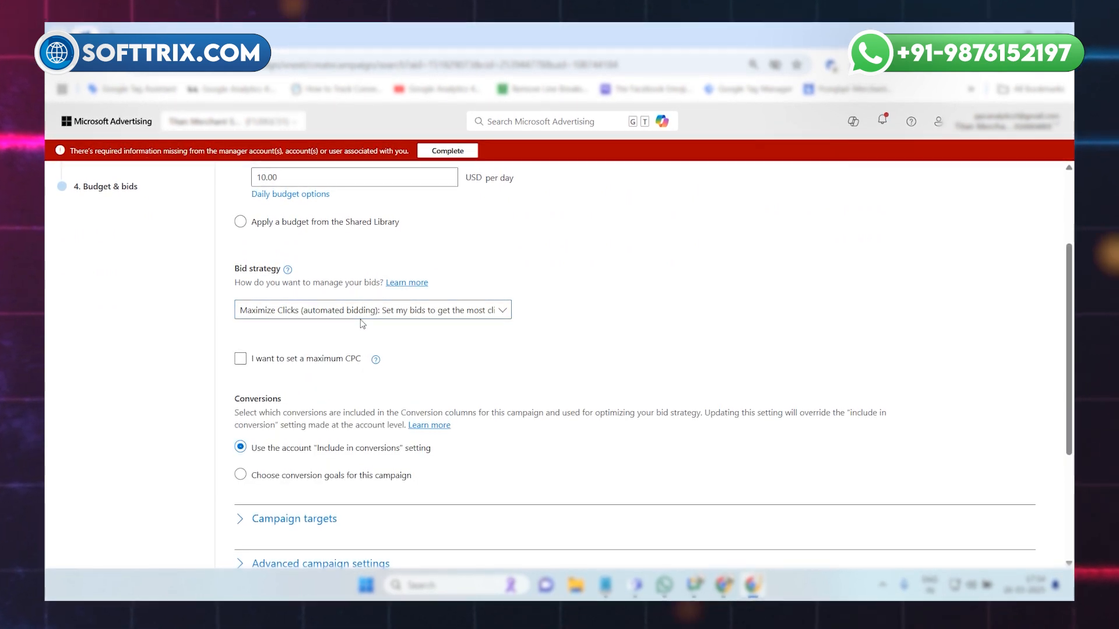
{"action": "left_click", "coordinate": [361, 316]}
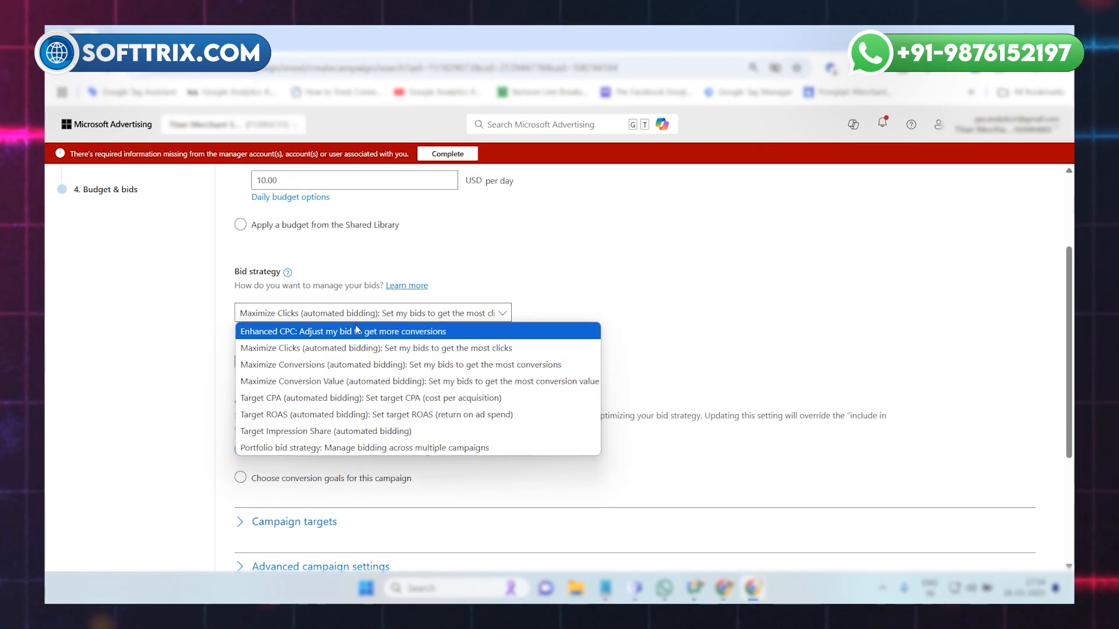
{"action": "left_click", "coordinate": [608, 289]}
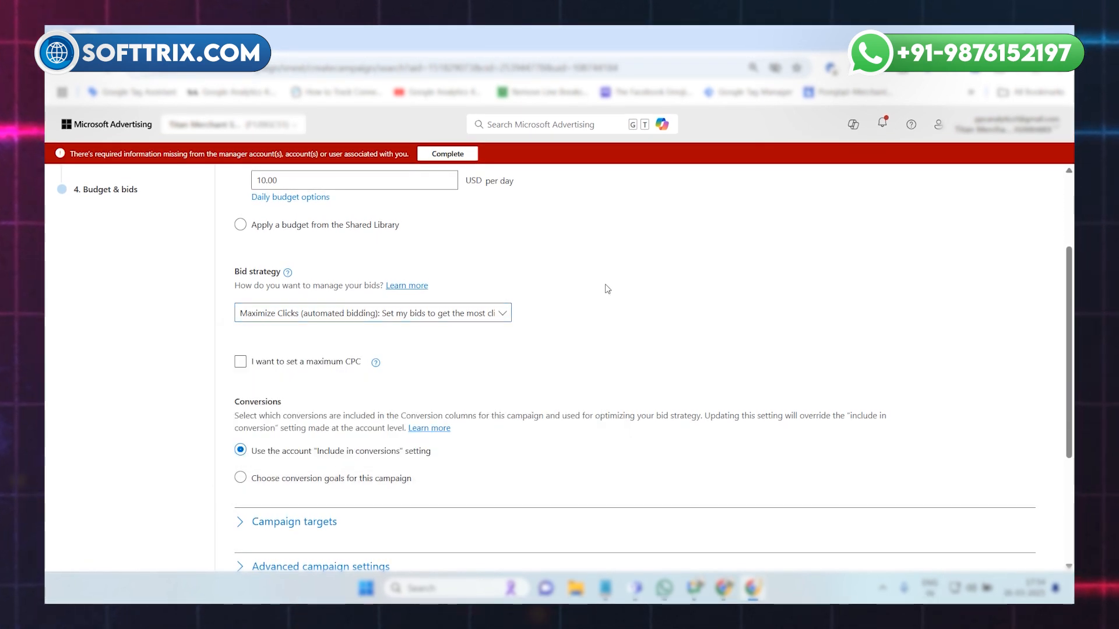
{"action": "scroll", "coordinate": [538, 383], "scroll_direction": "down", "scroll_amount": 3}
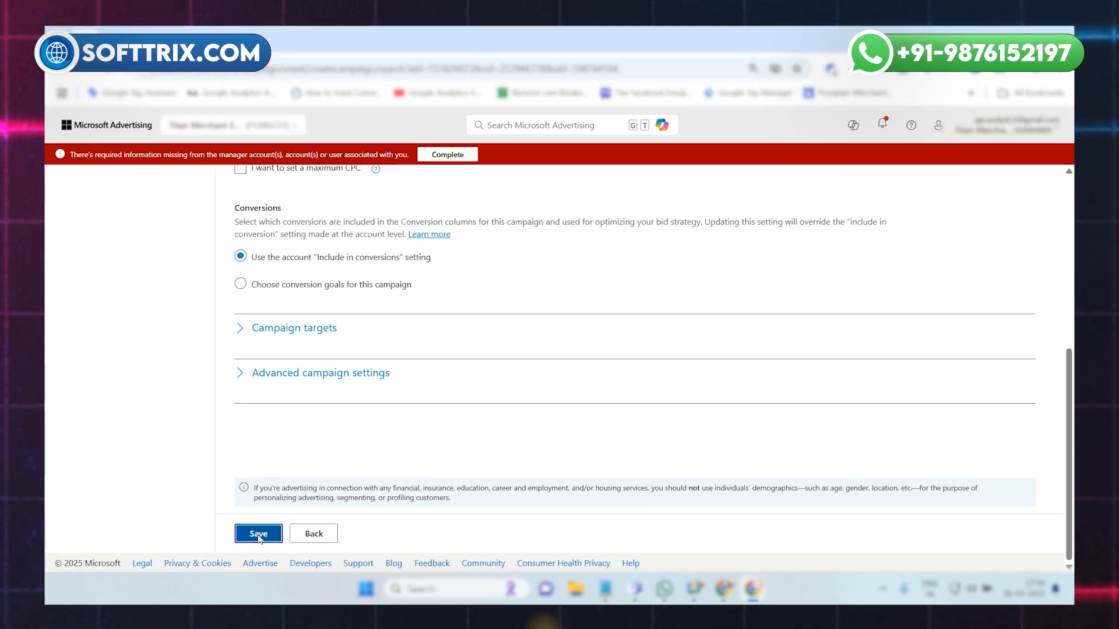
{"action": "left_click", "coordinate": [258, 537]}
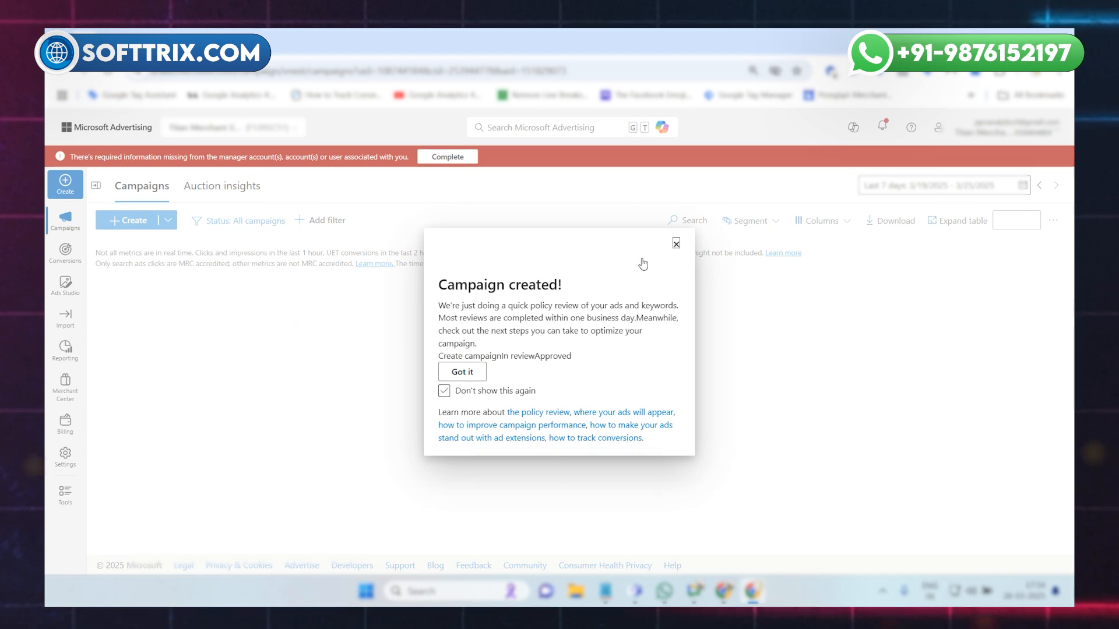
Dismiss the campaign creation message with "Don't show this again" enabled, and check the new campaign's row in the campaign list.
{"action": "left_click", "coordinate": [442, 392]}
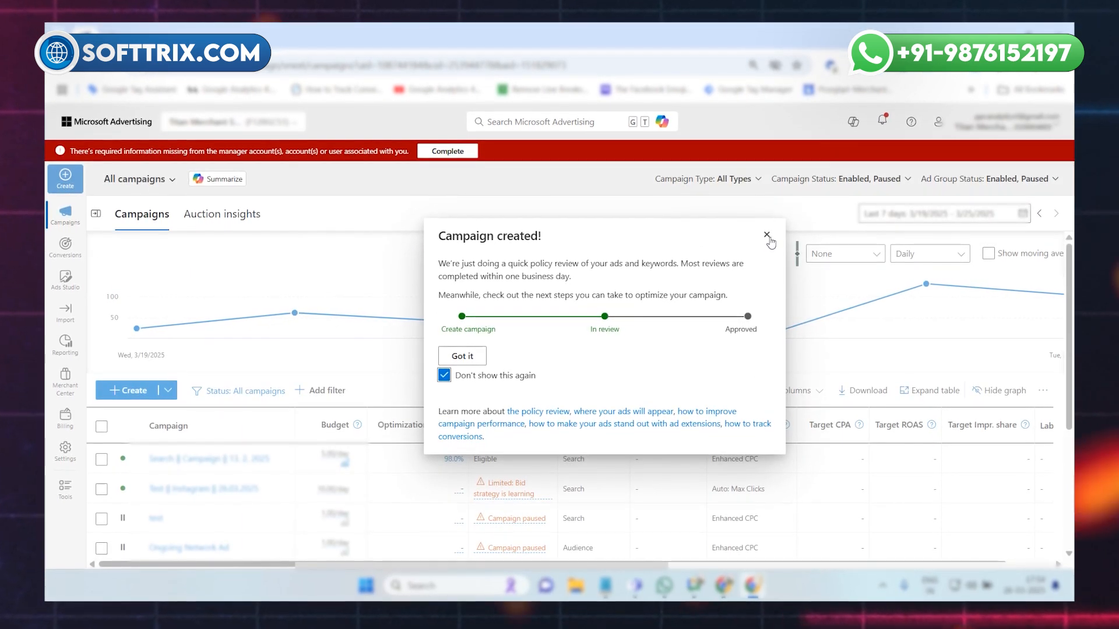
{"action": "left_click", "coordinate": [767, 235]}
{"action": "scroll", "coordinate": [249, 468], "scroll_direction": "down", "scroll_amount": 2}
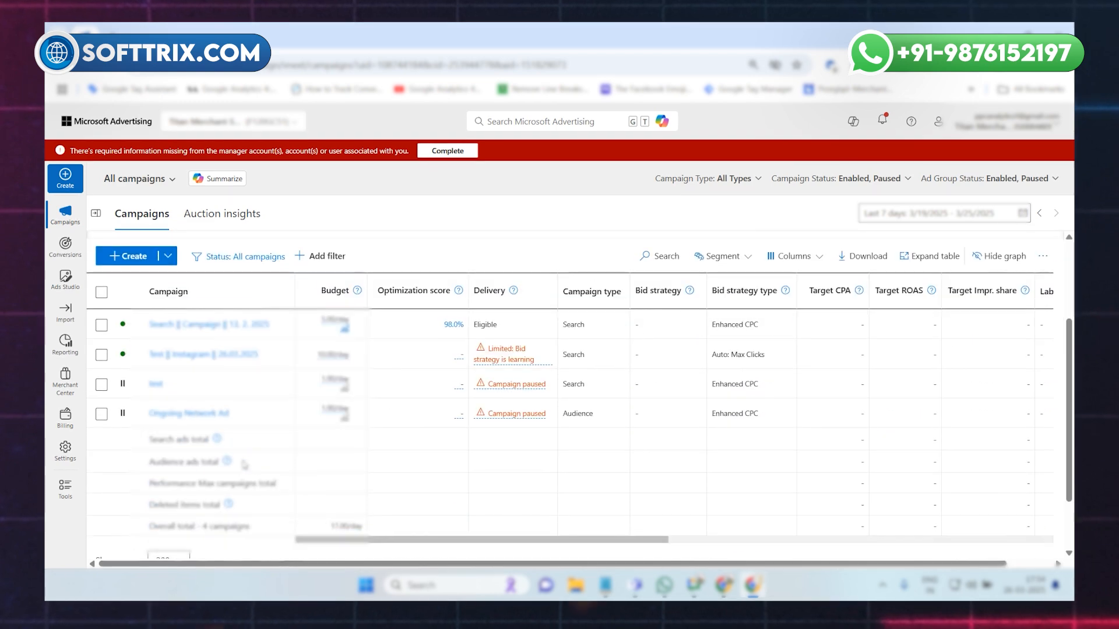
{"action": "scroll", "coordinate": [175, 443], "scroll_direction": "up", "scroll_amount": 1}
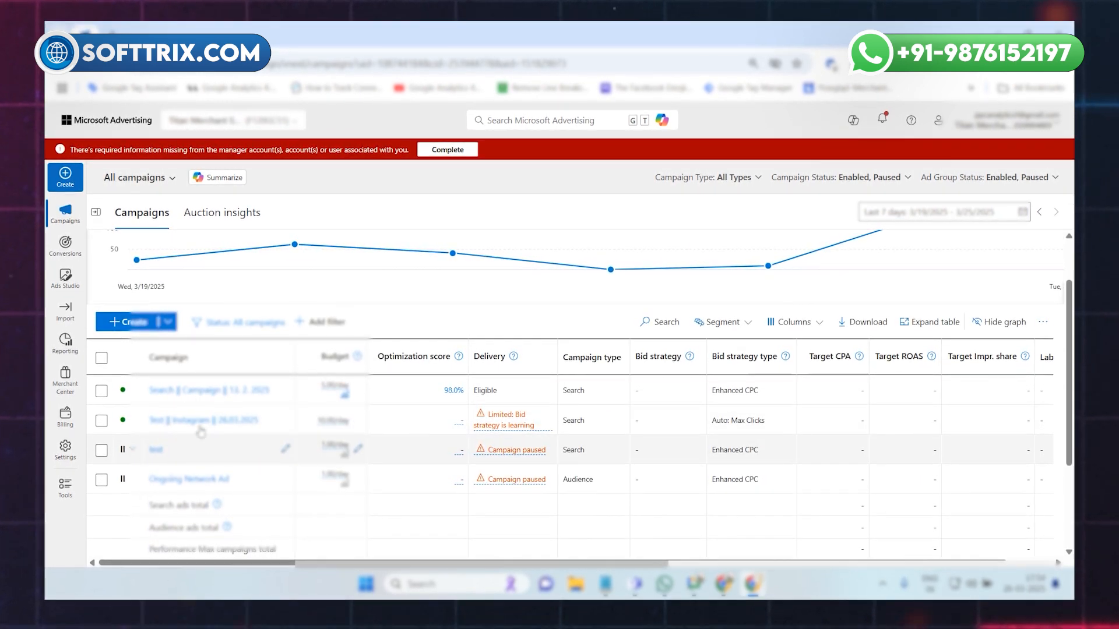